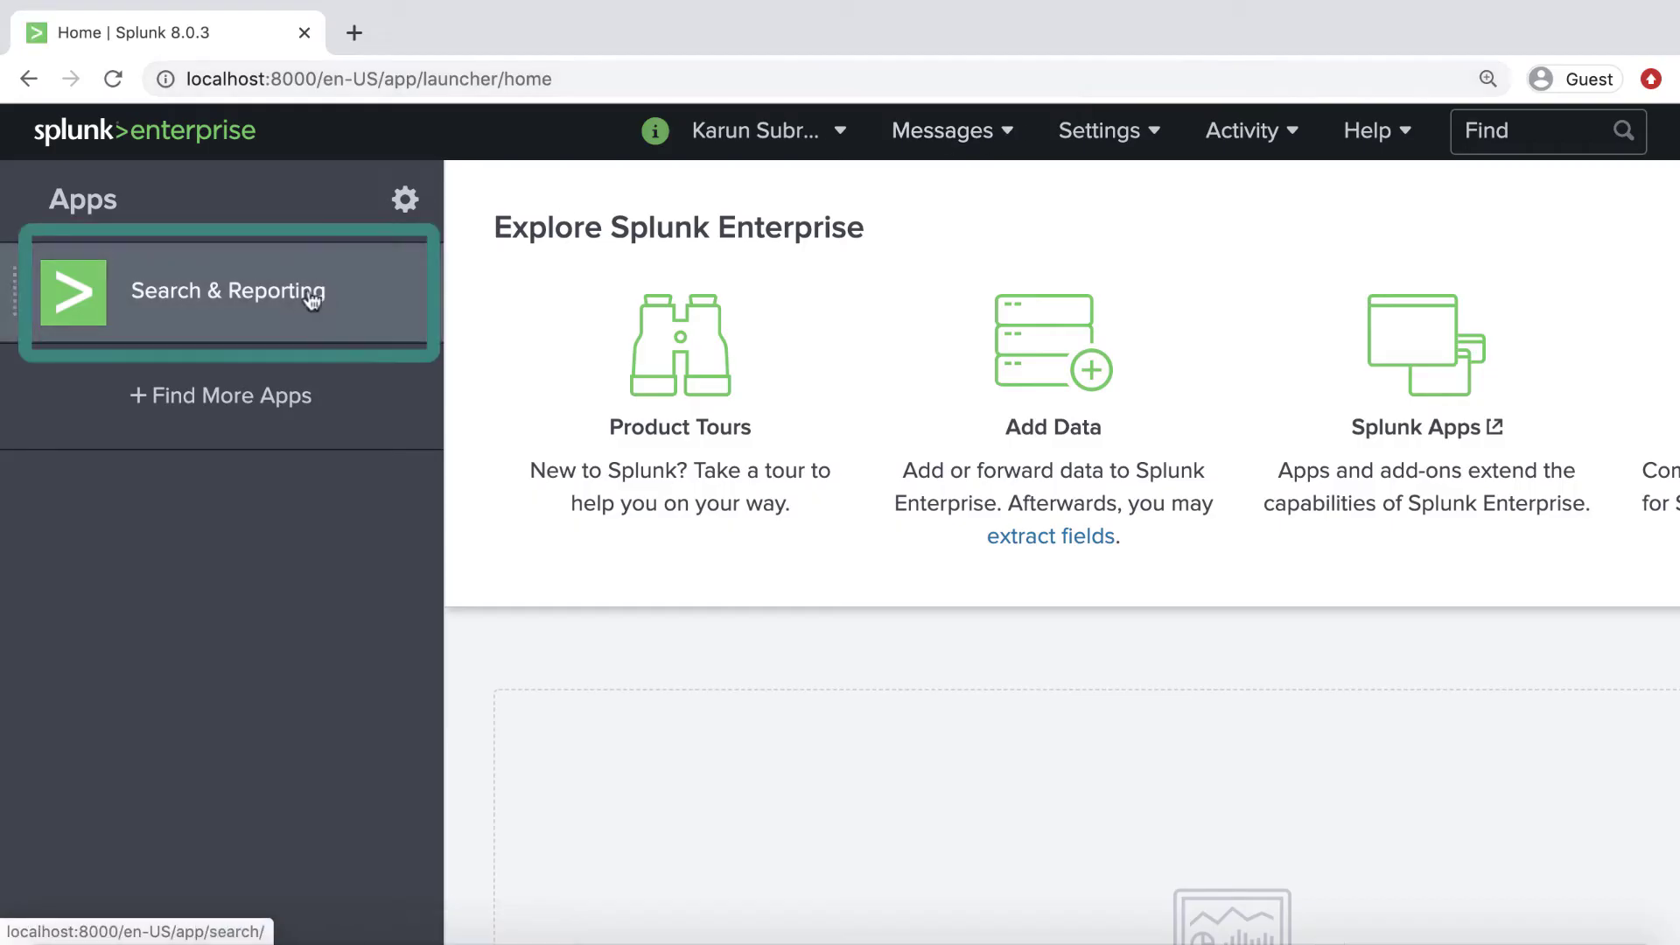
# Open the Search & Reporting app, enter the query index=main and set the time range to All time
pyautogui.click(302, 301)
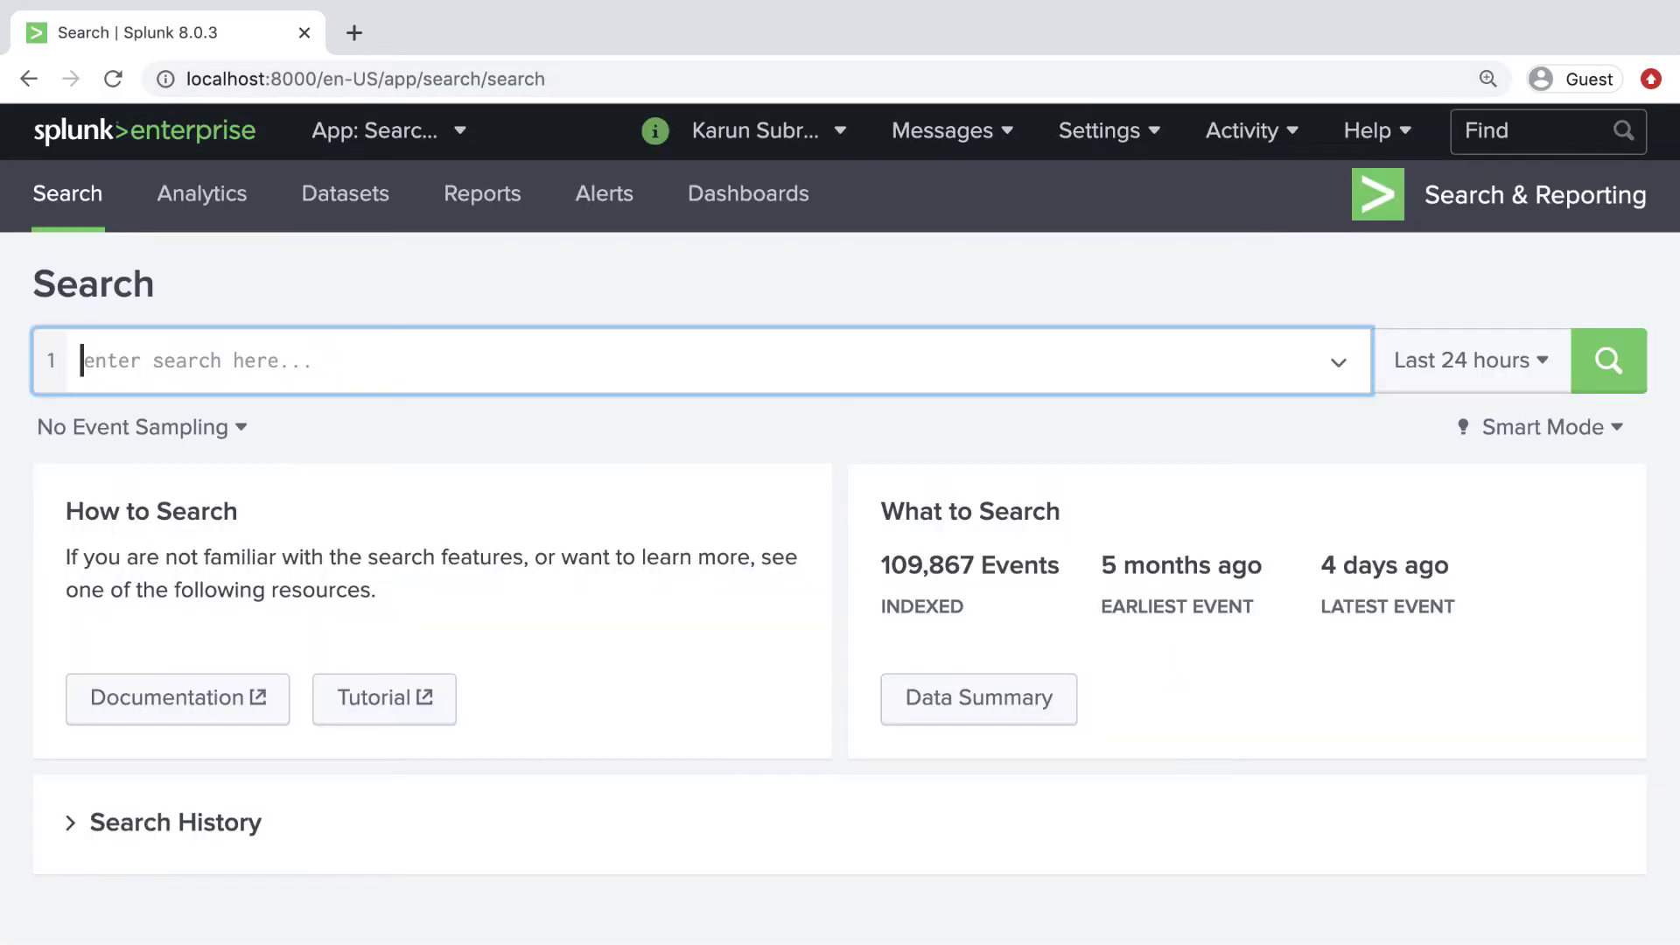
pyautogui.write('index=main')
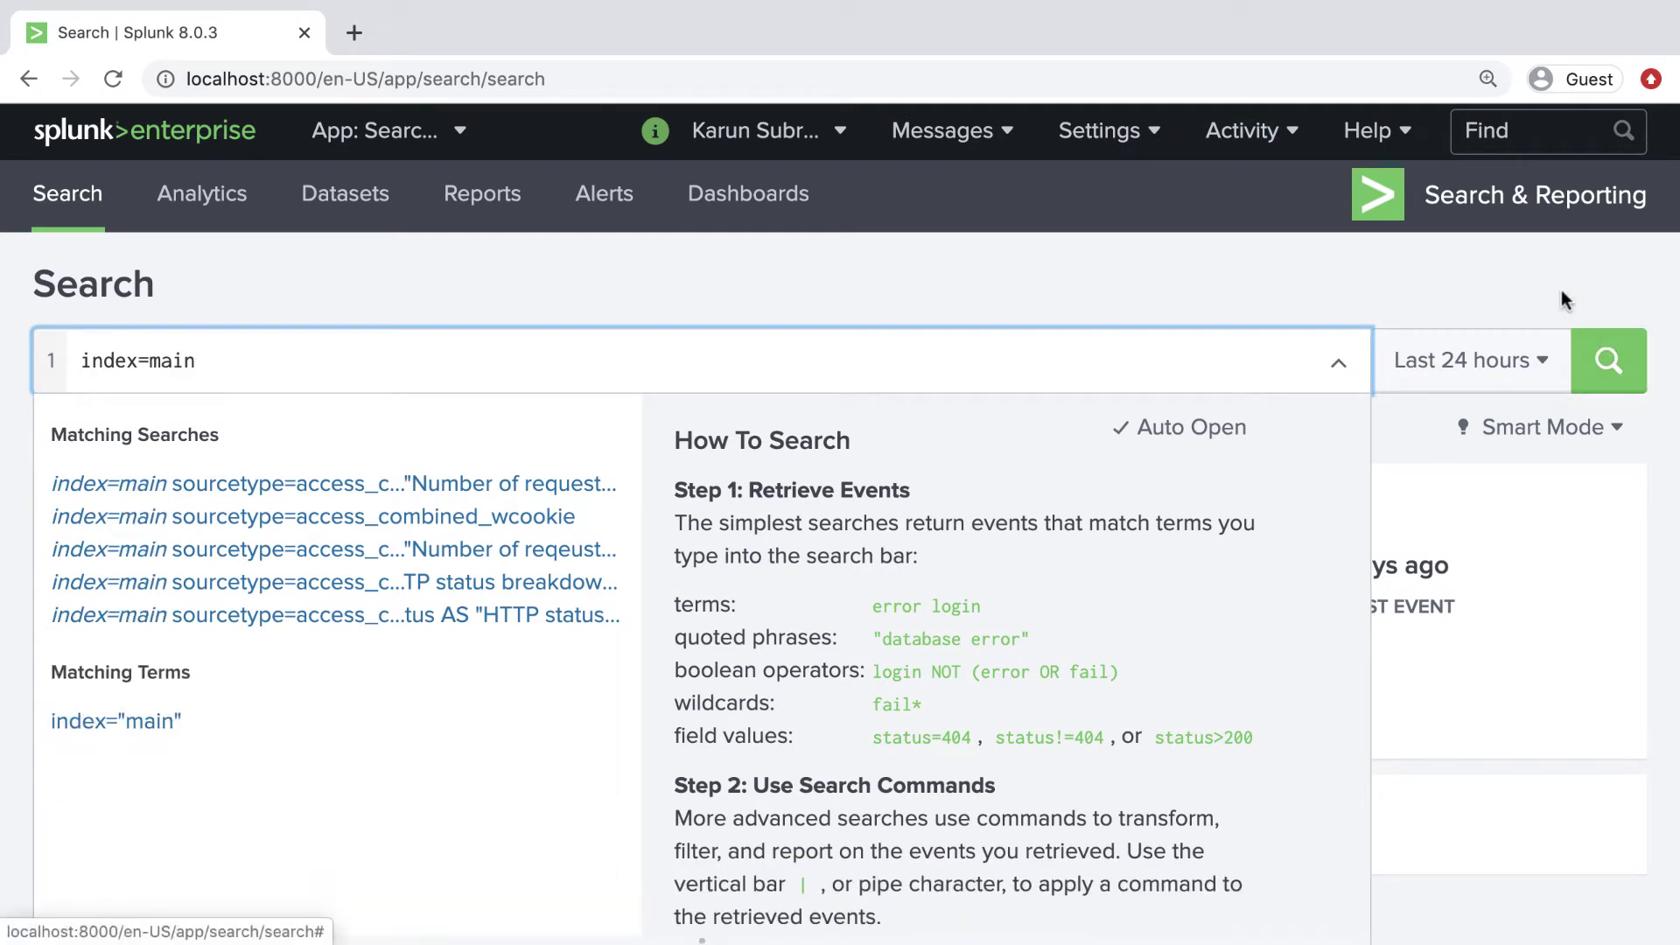
pyautogui.click(1554, 363)
pyautogui.click(1373, 536)
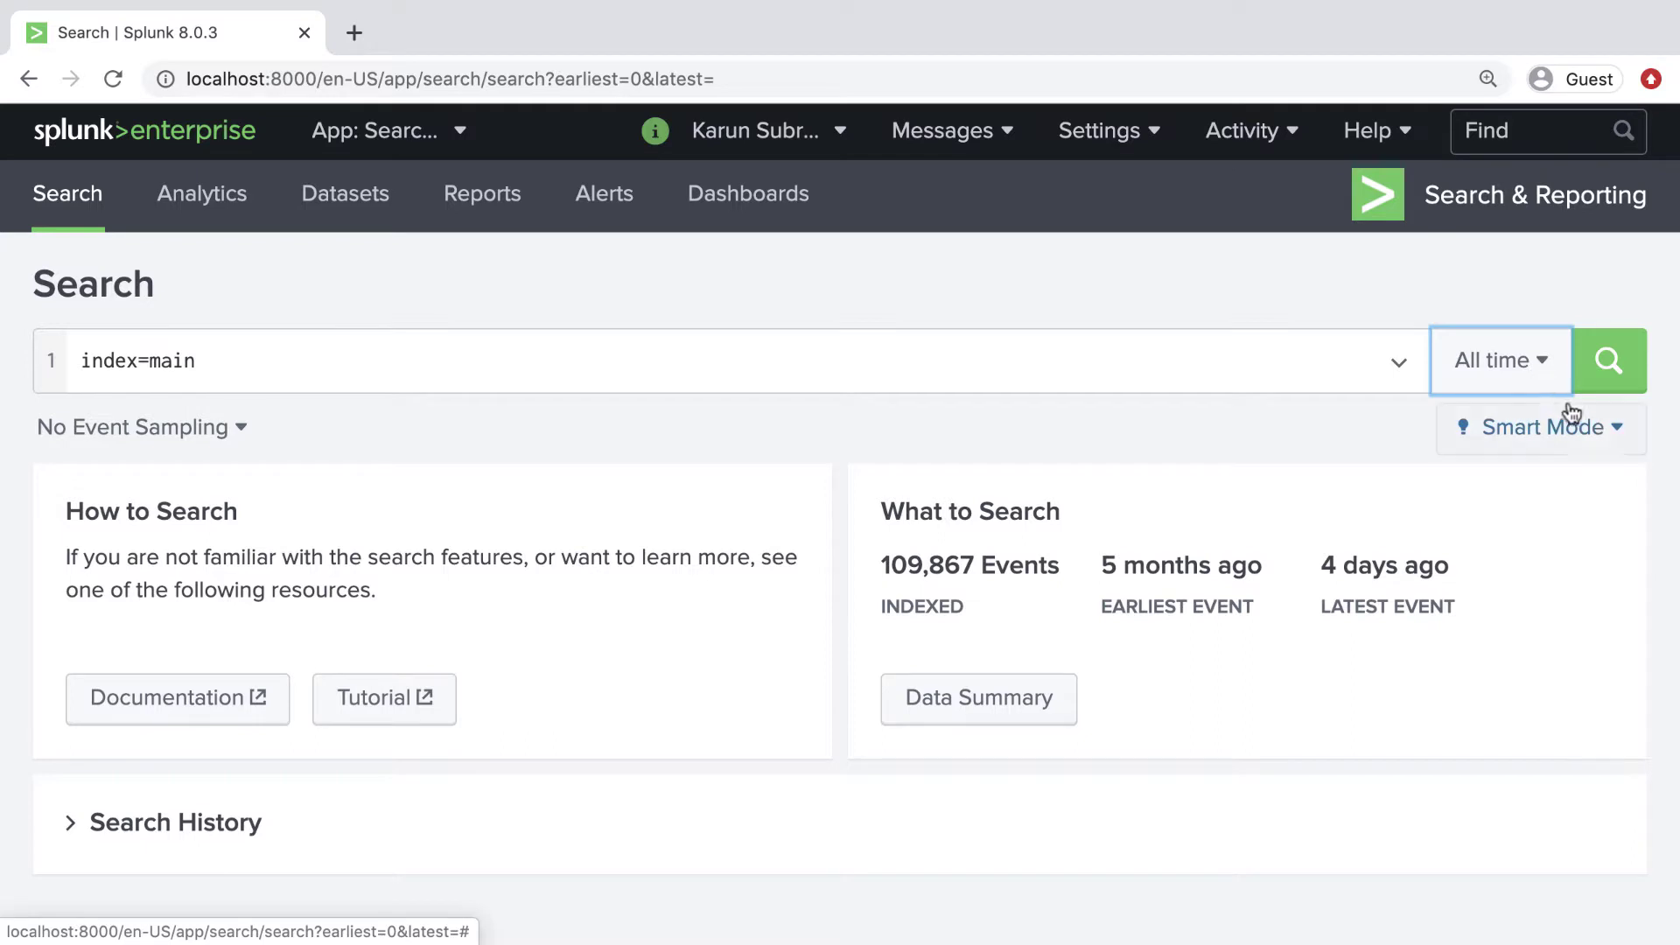
# Check the available search modes and extend the query with sourcetype=access_combined_wcookie
pyautogui.click(1591, 441)
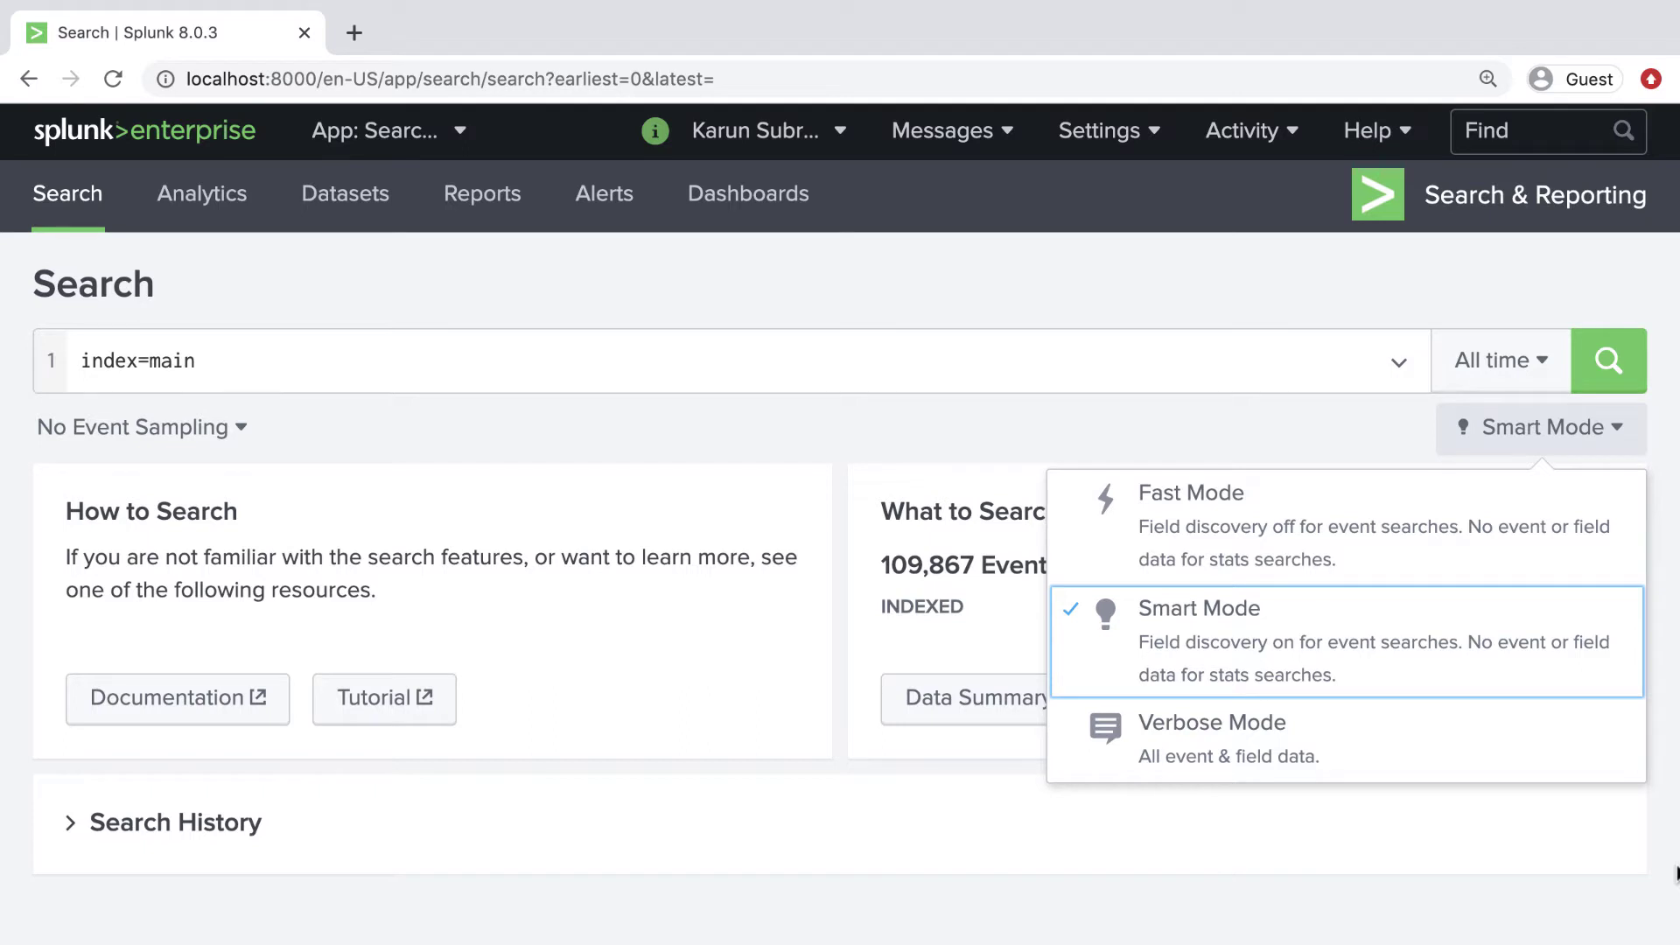
pyautogui.click(803, 364)
pyautogui.write('source')
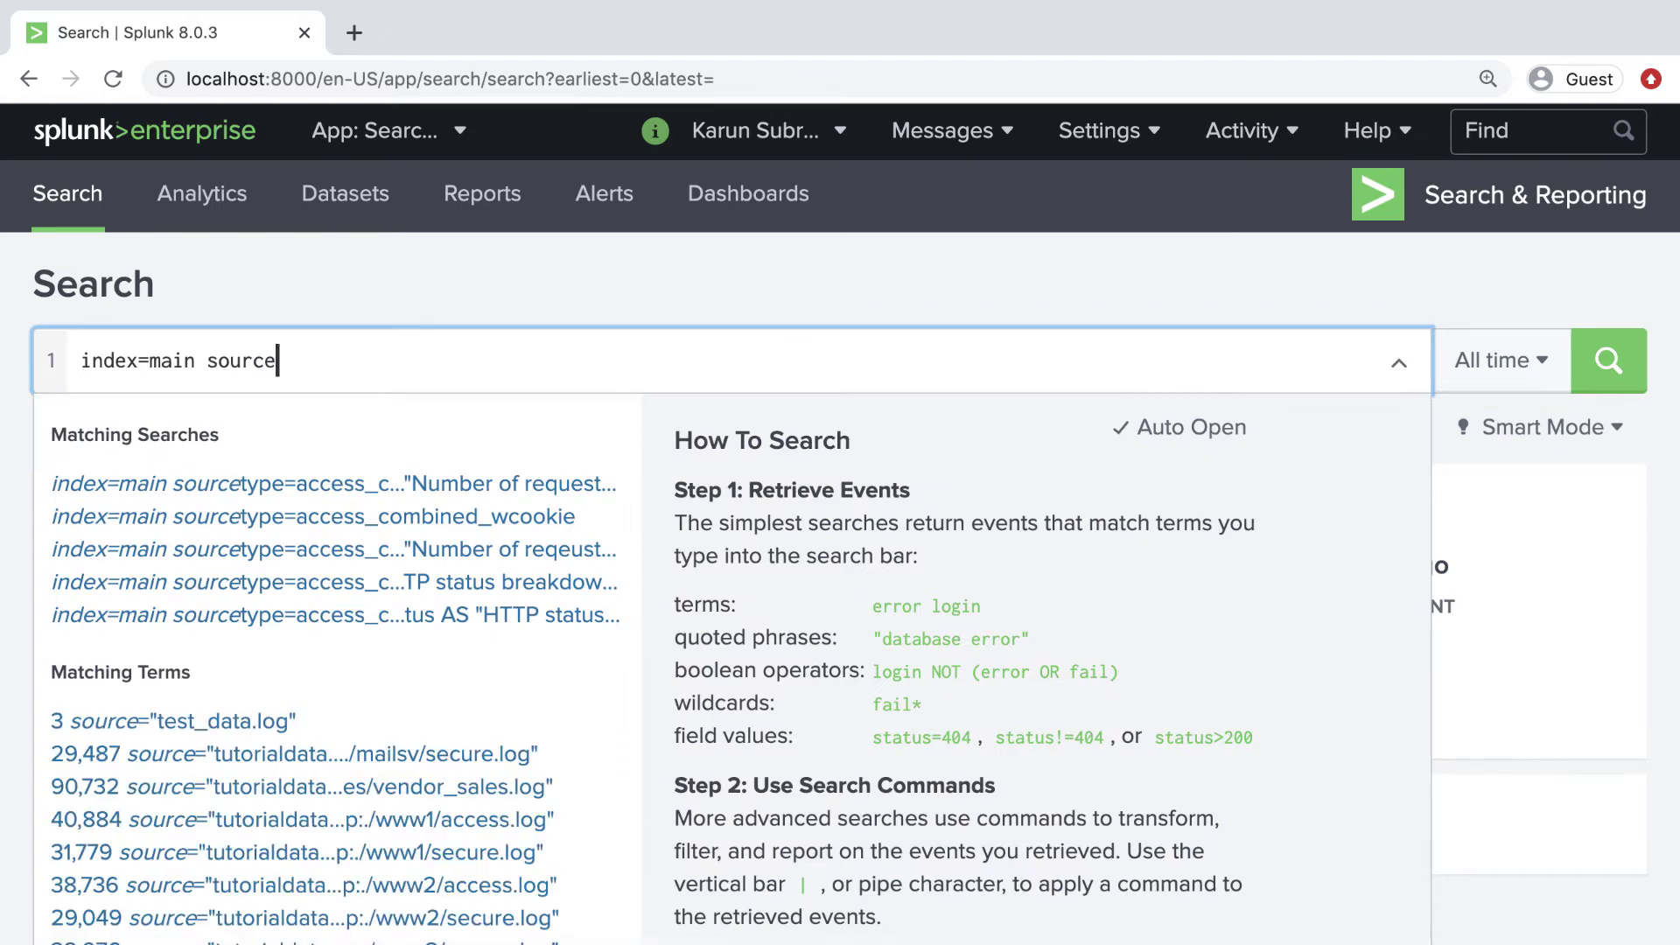
pyautogui.click(1325, 292)
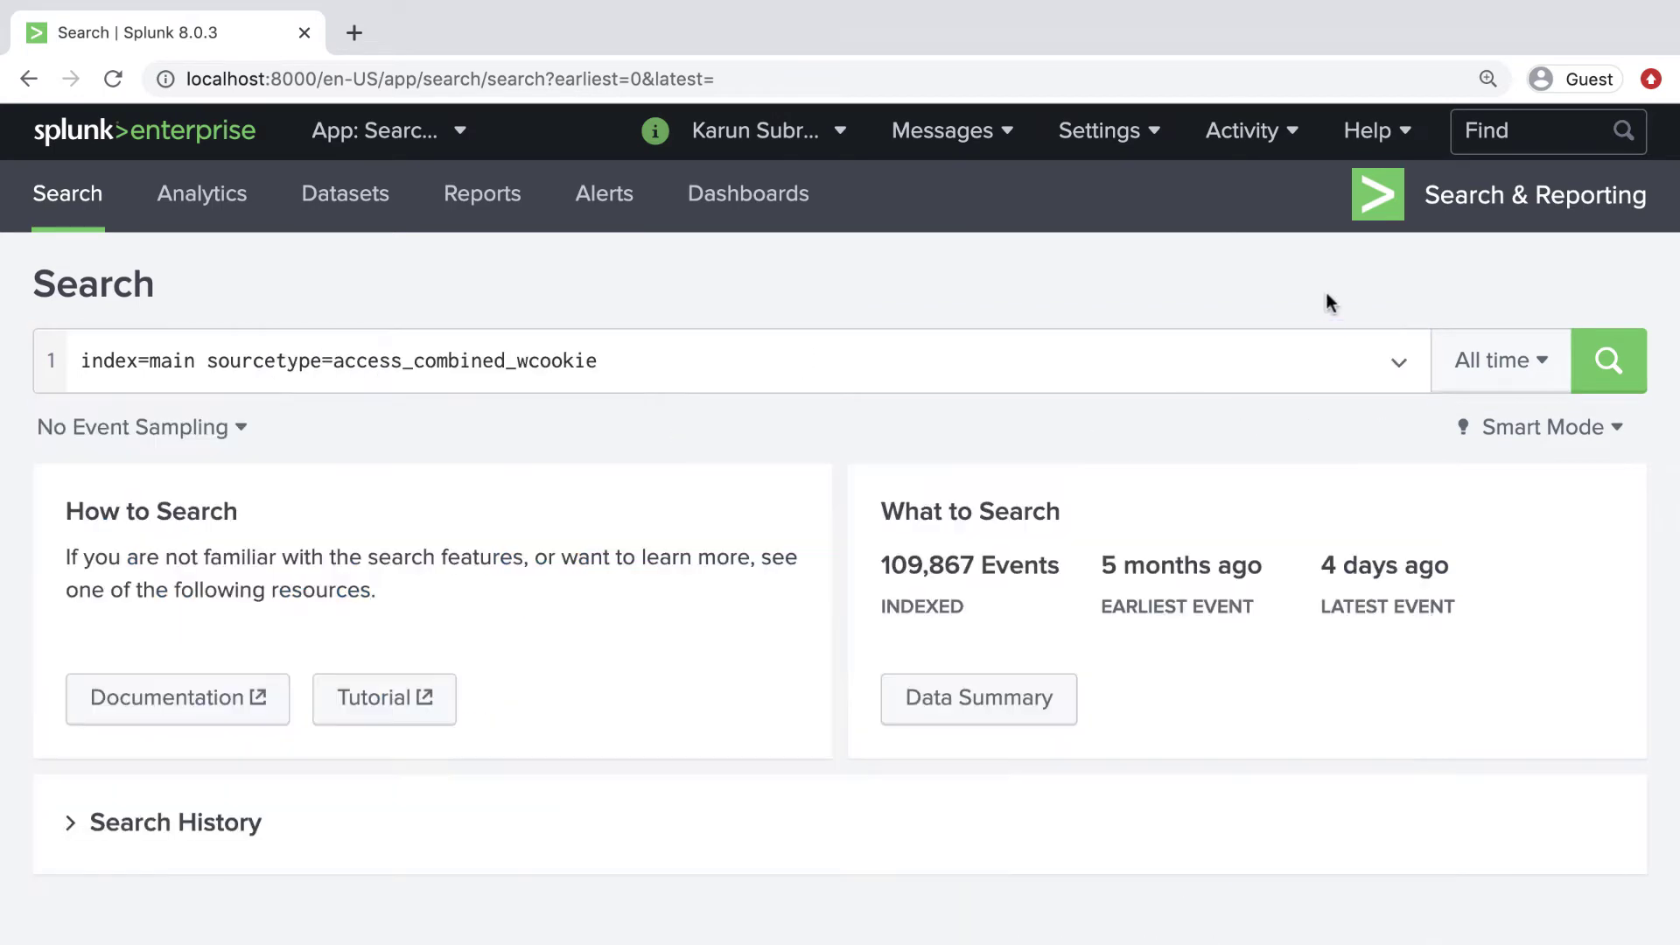
# Run the search in Fast Mode and review the fields listed beside the events
pyautogui.click(1487, 427)
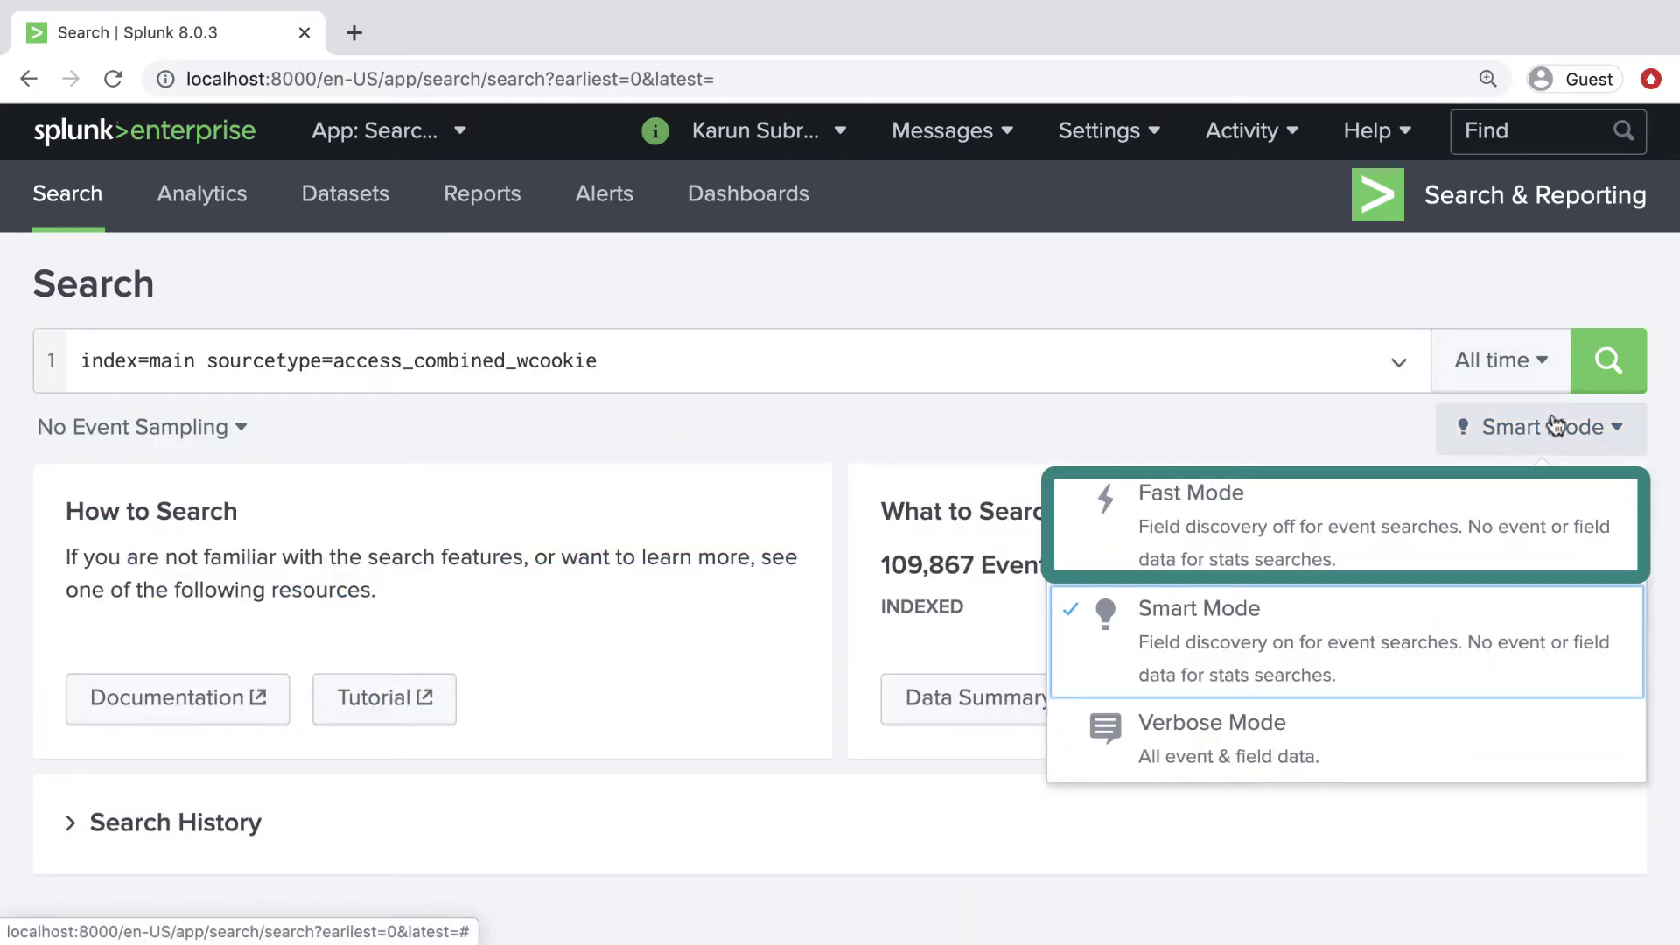
pyautogui.click(1358, 507)
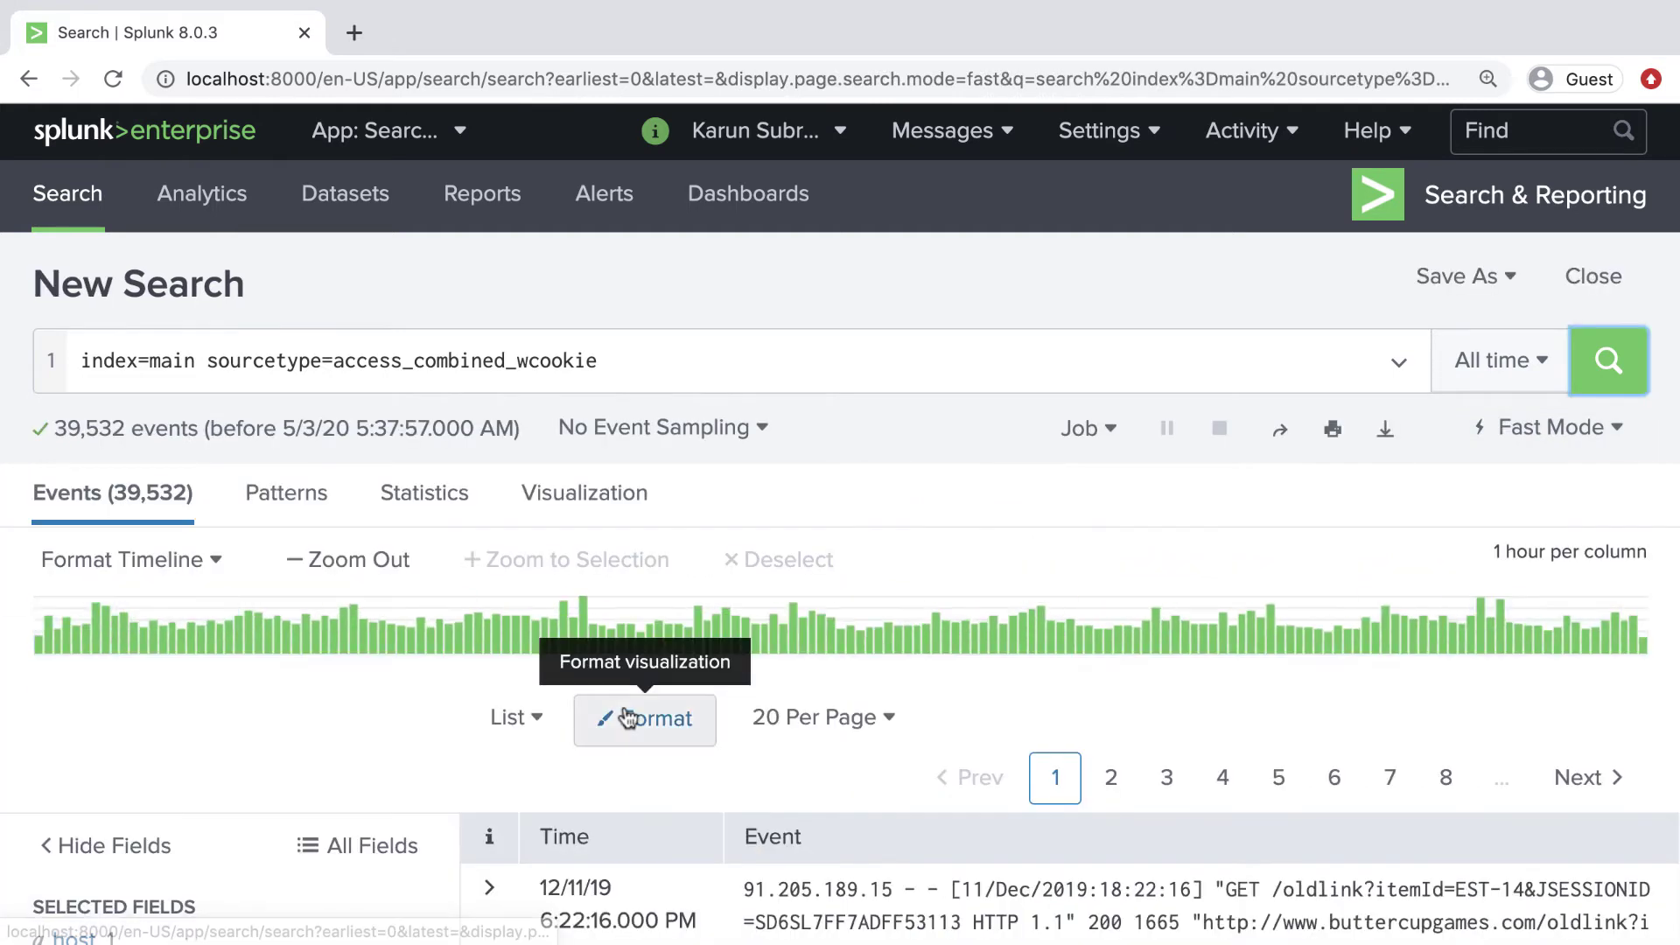
pyautogui.scroll(-2, 626, 713)
pyautogui.scroll(-5, 625, 713)
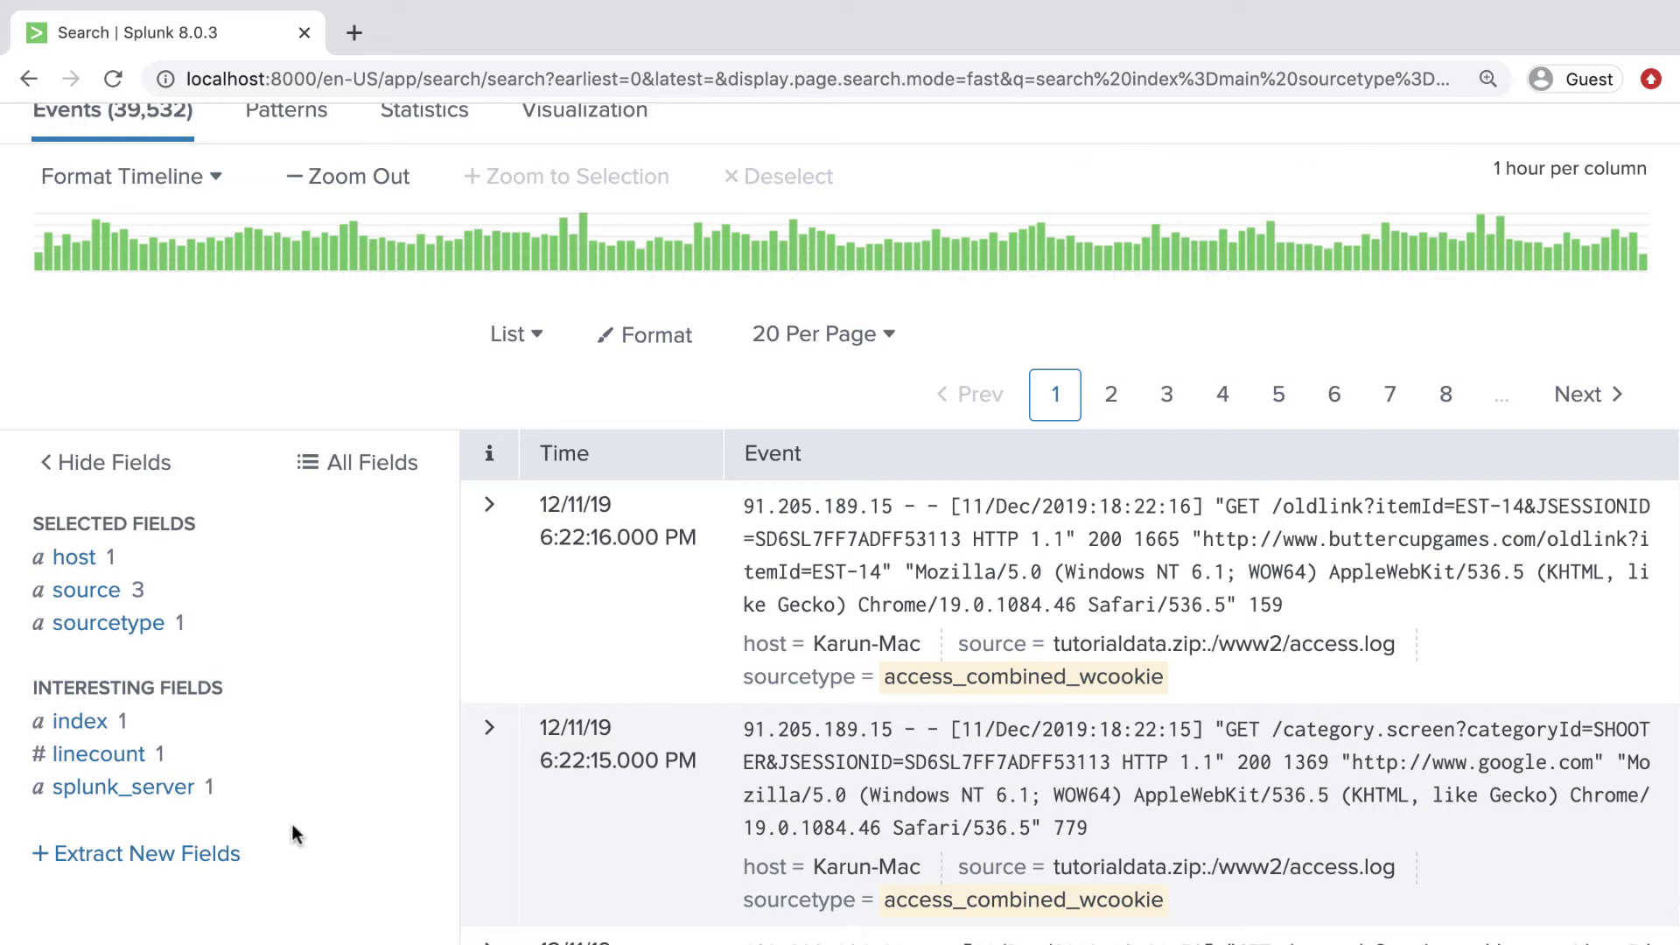
pyautogui.scroll(5, 290, 820)
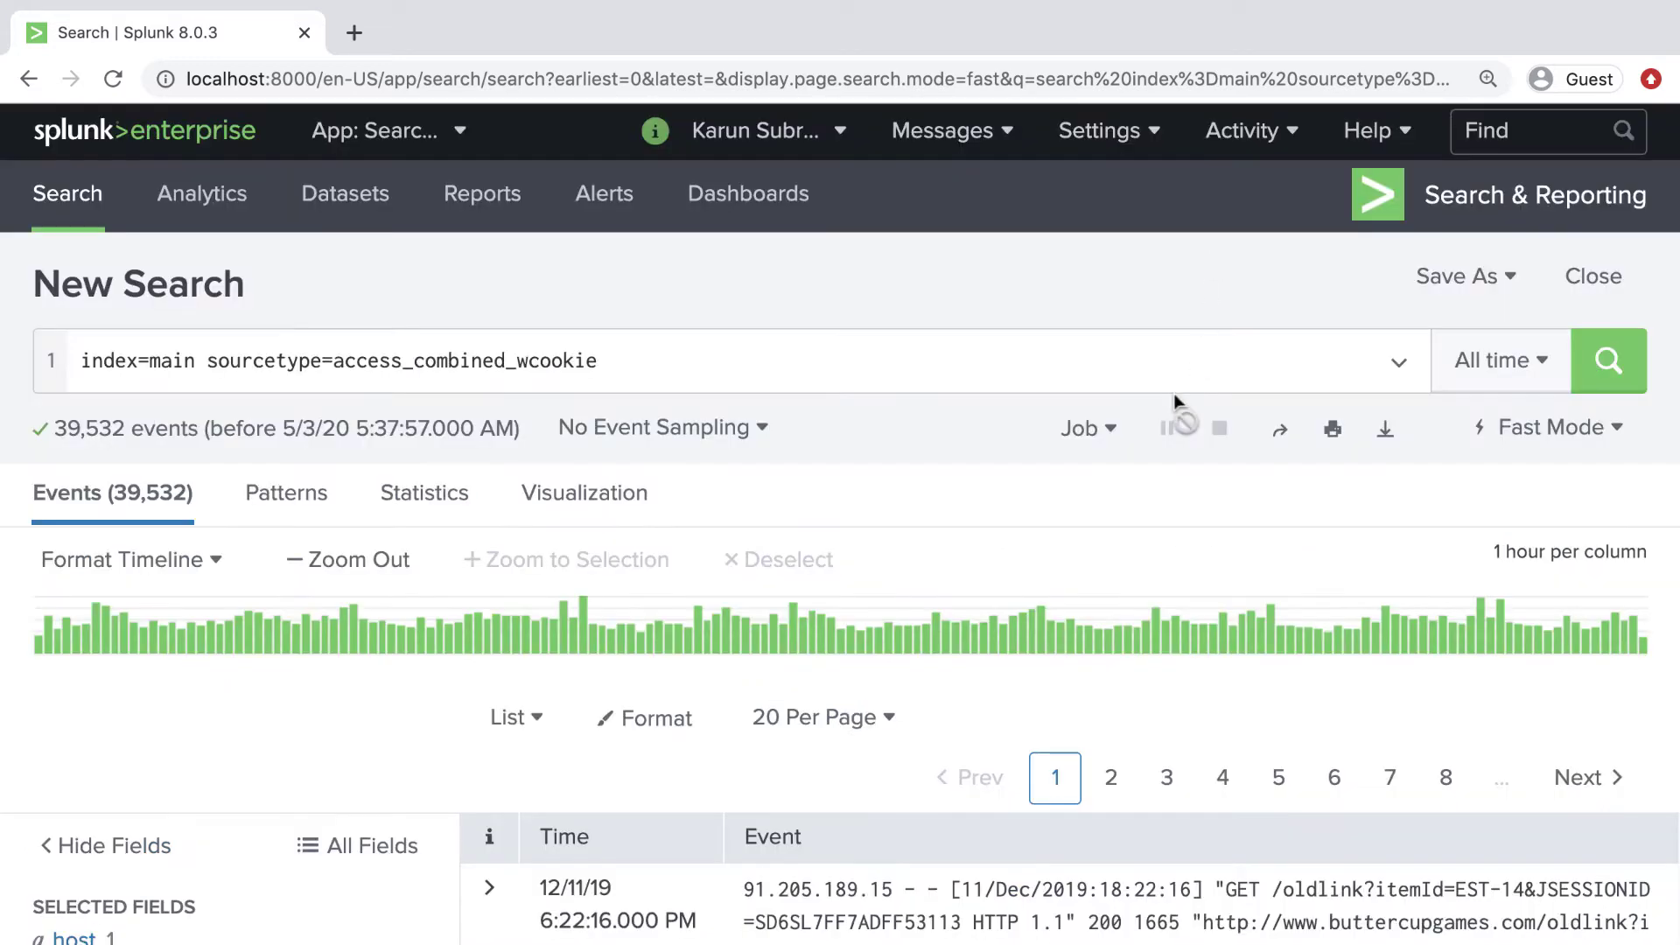
# Inspect the Fast Mode search job for its execution time and return to the search page
pyautogui.click(1085, 430)
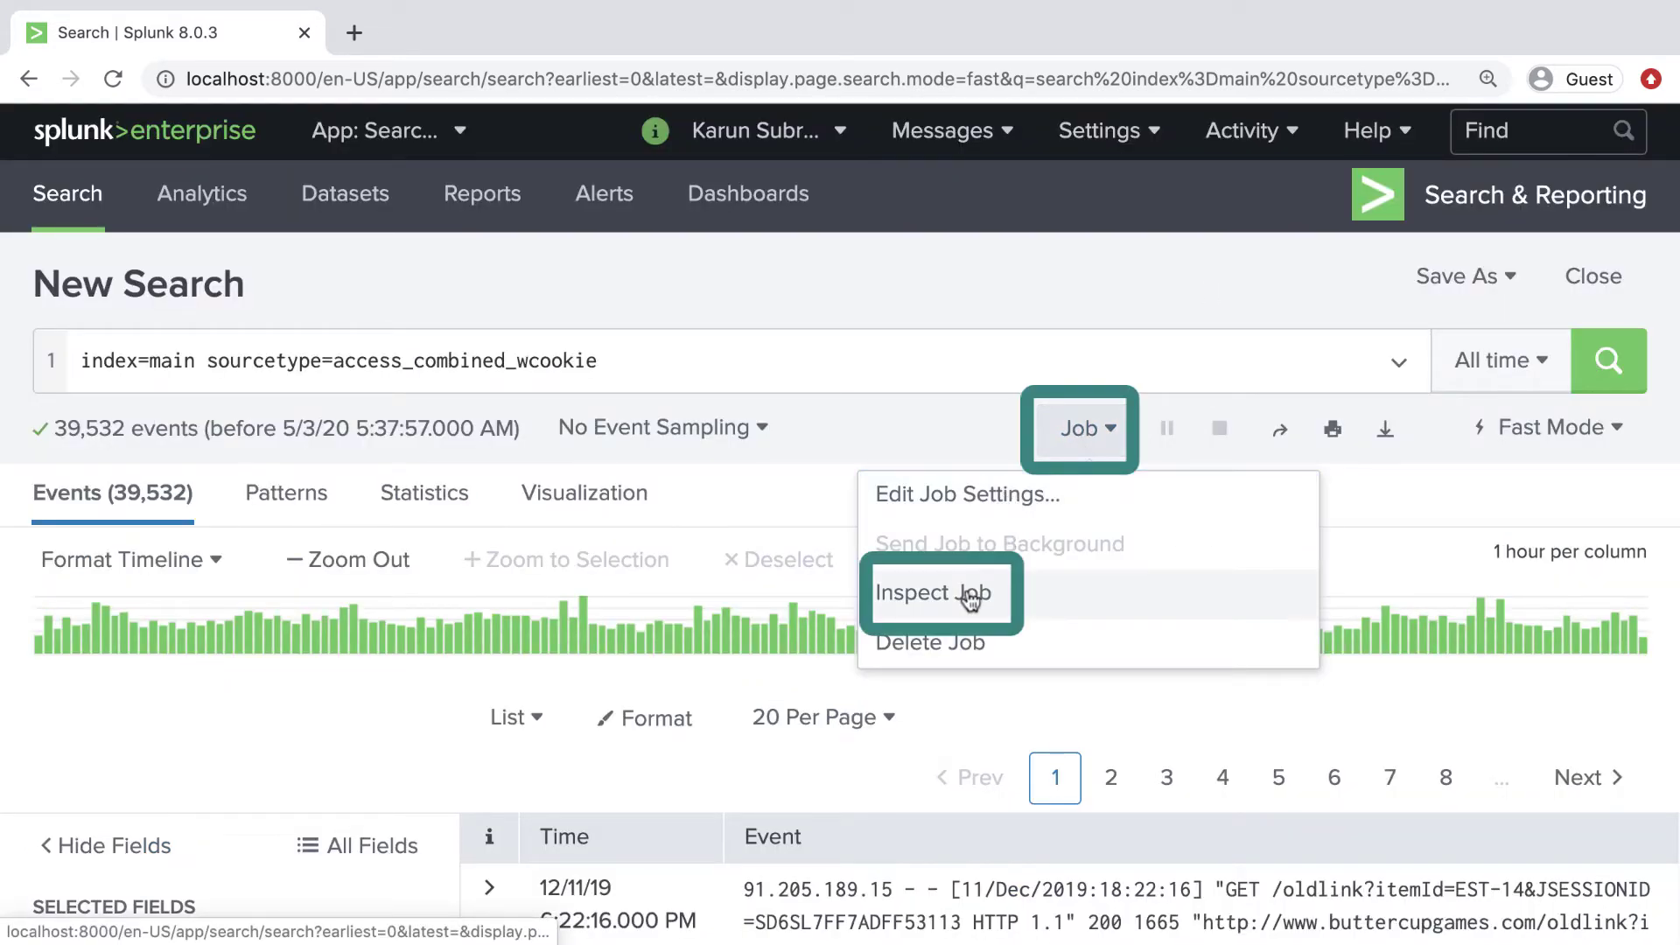
pyautogui.click(899, 593)
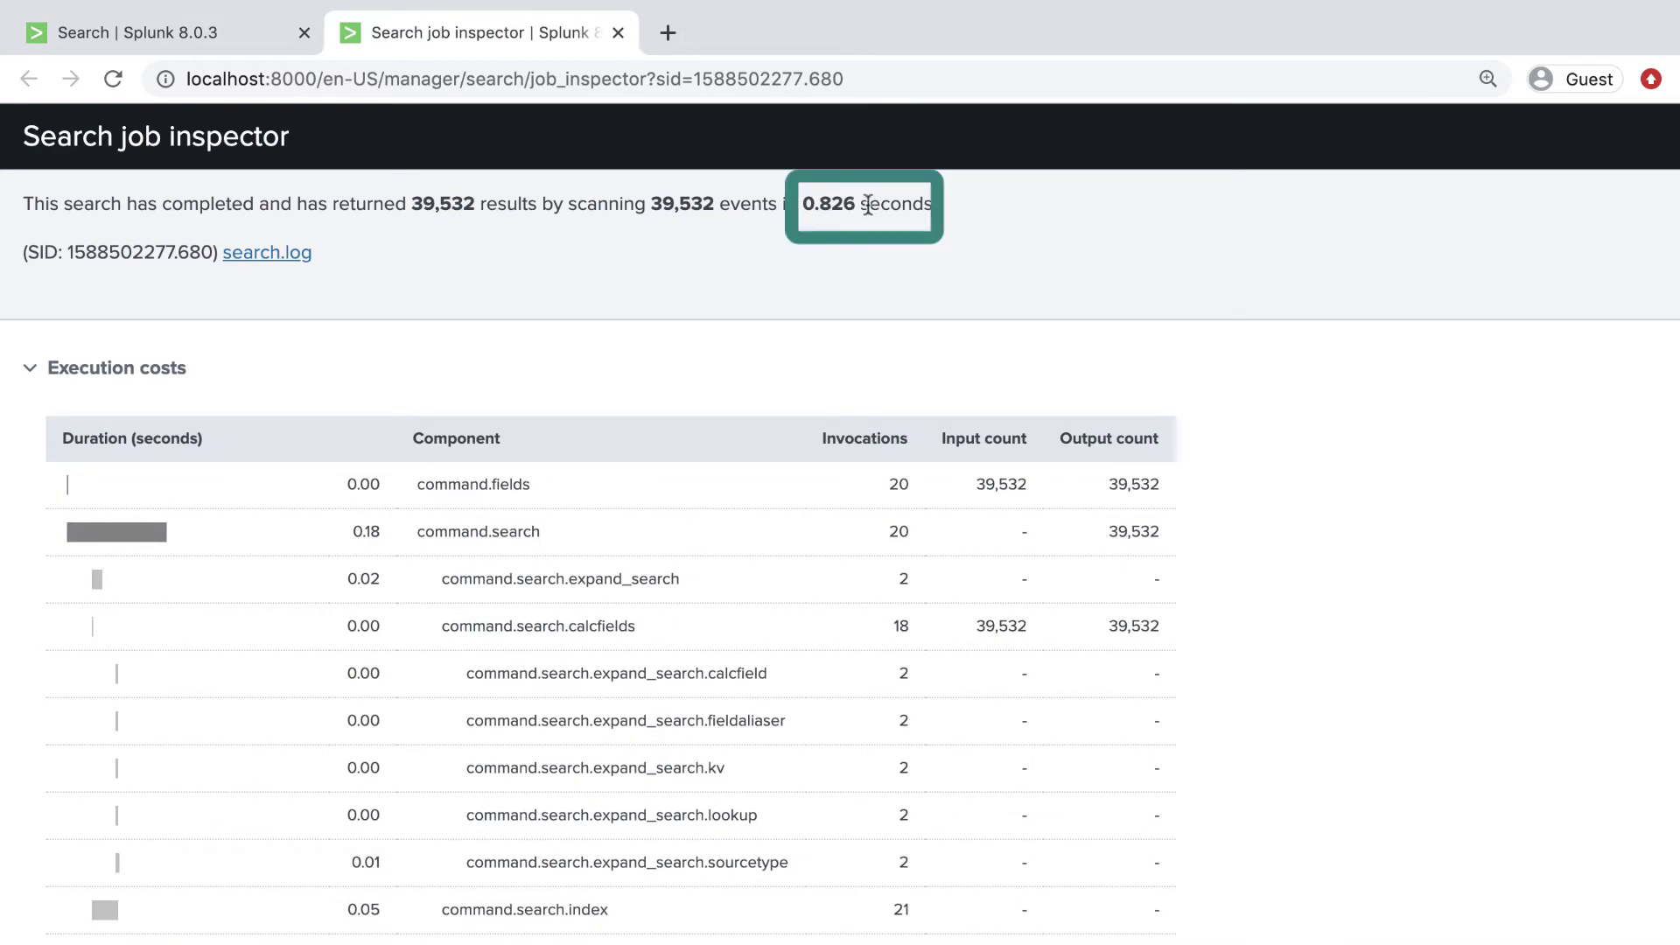
pyautogui.click(245, 31)
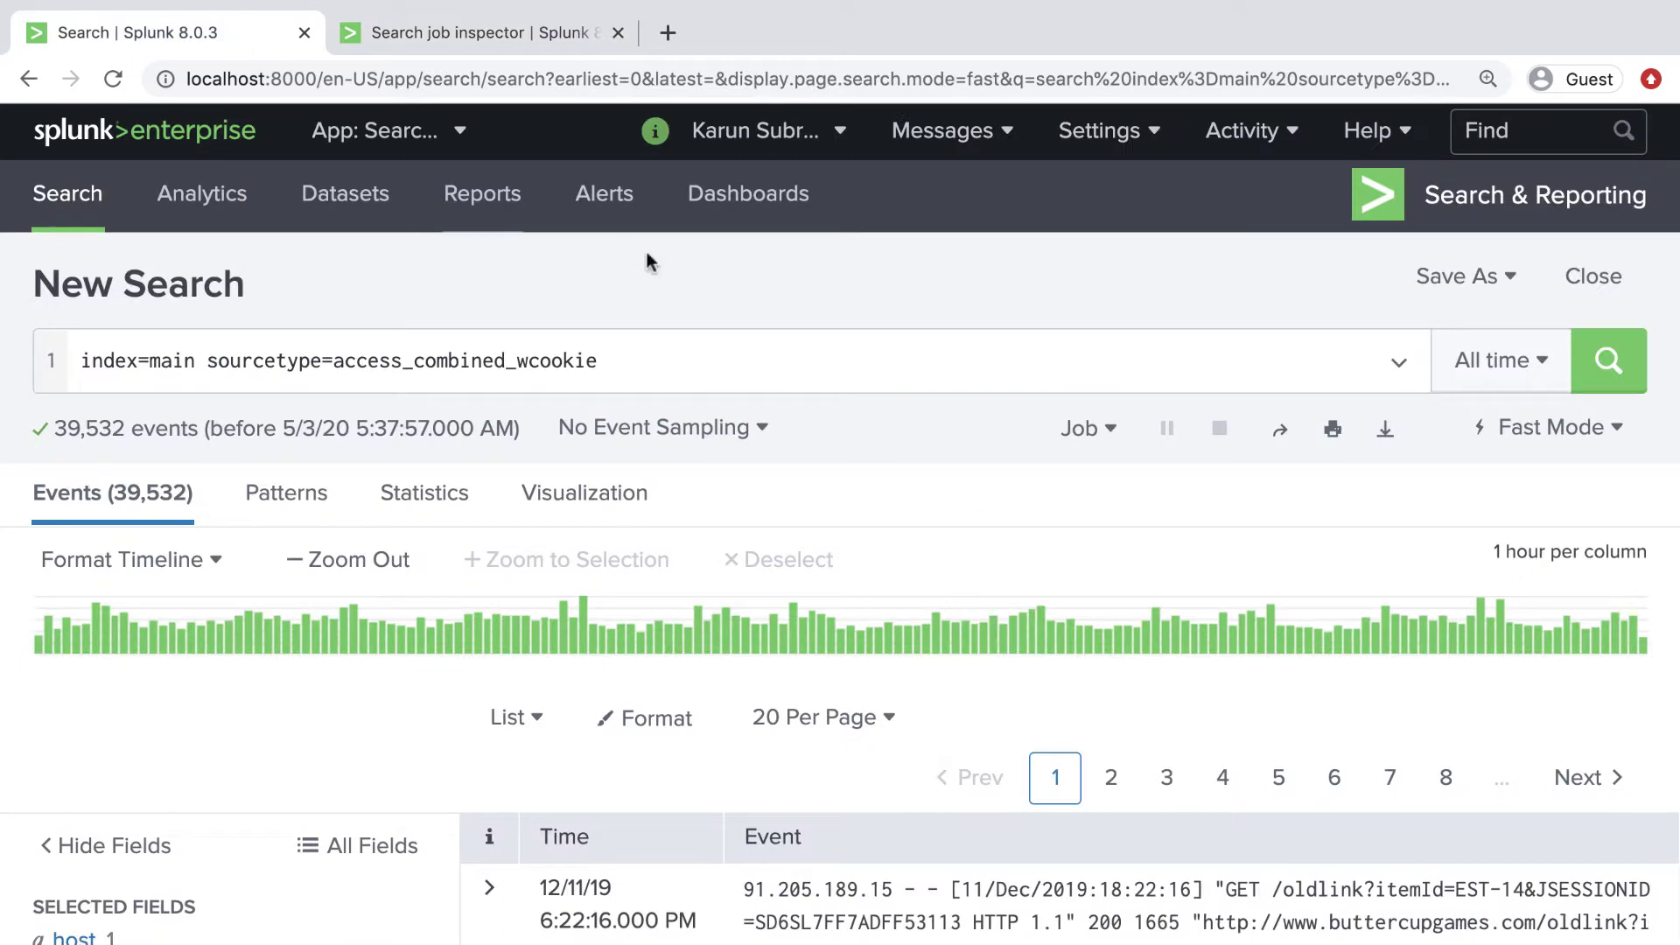
# Add a second query line, | stats count AS "Number of requests" by status, and run the search
pyautogui.click(626, 366)
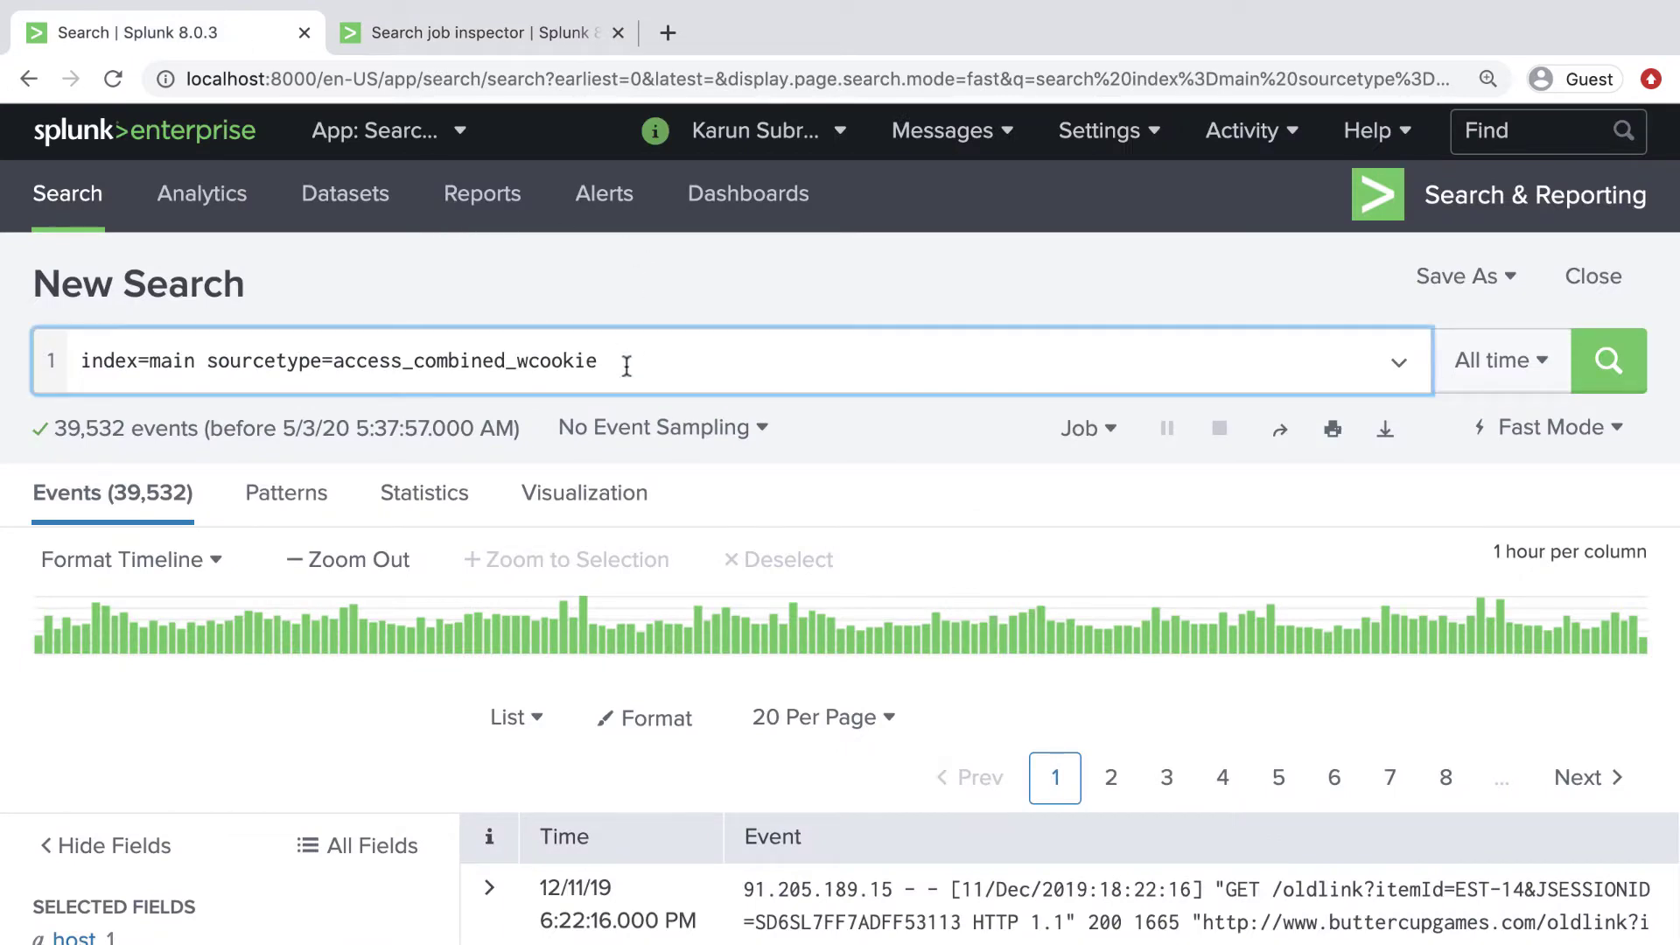
pyautogui.hotkey('shift', 'Return')
pyautogui.write('| stats count AS "Number of requests" by status')
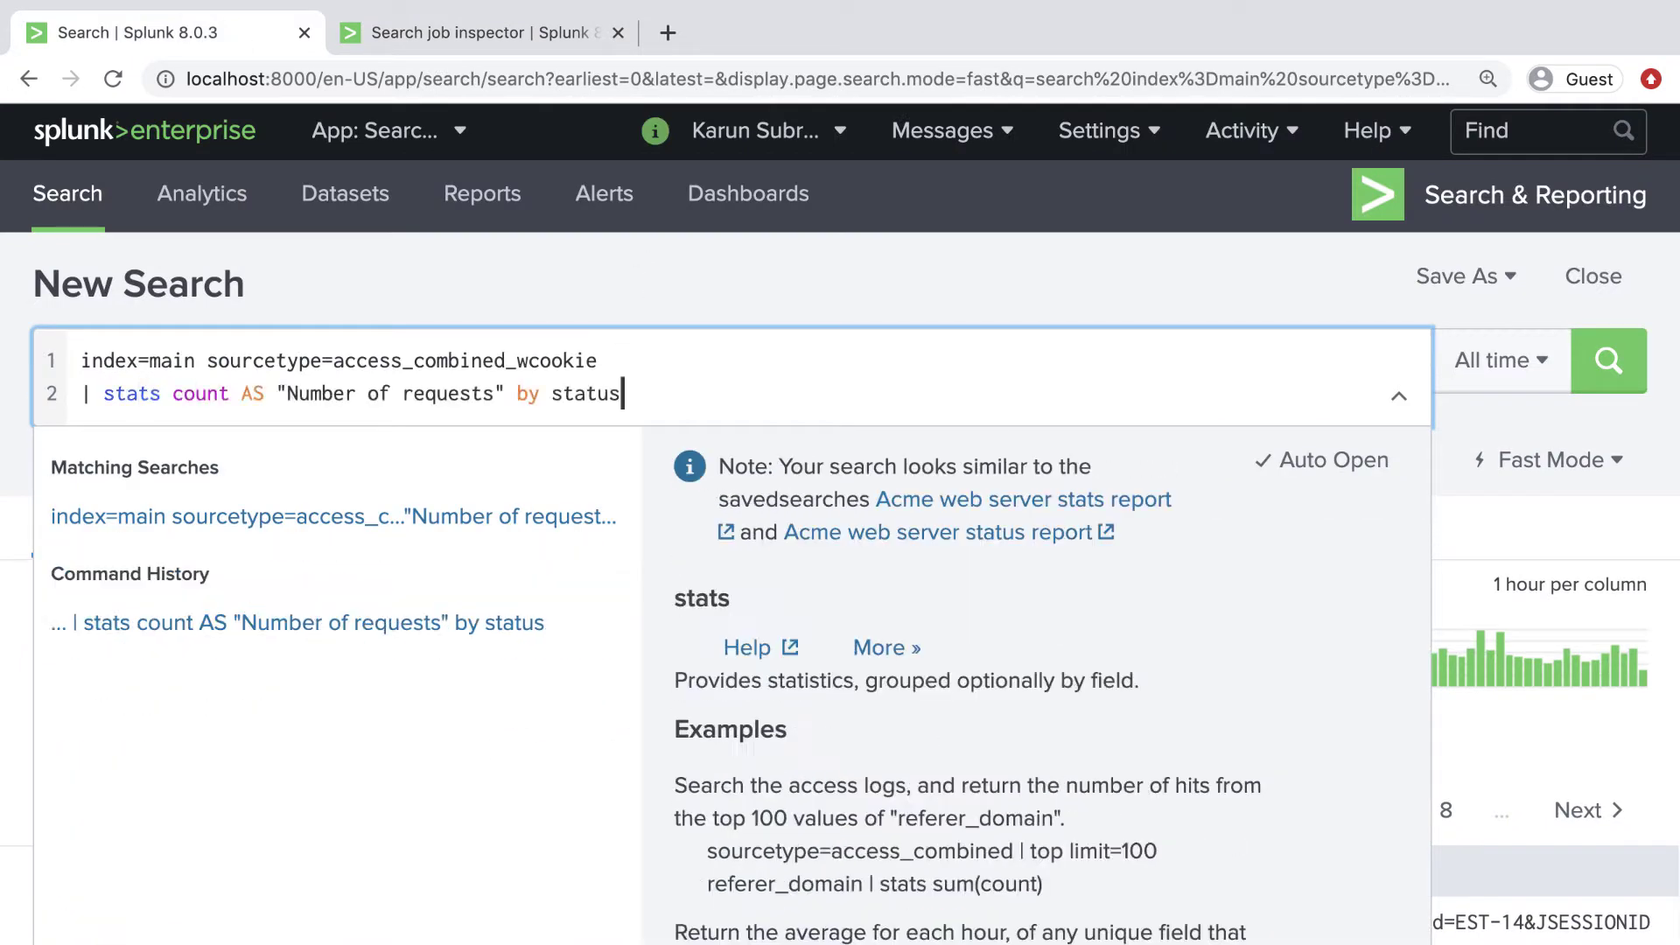
pyautogui.press('Return')
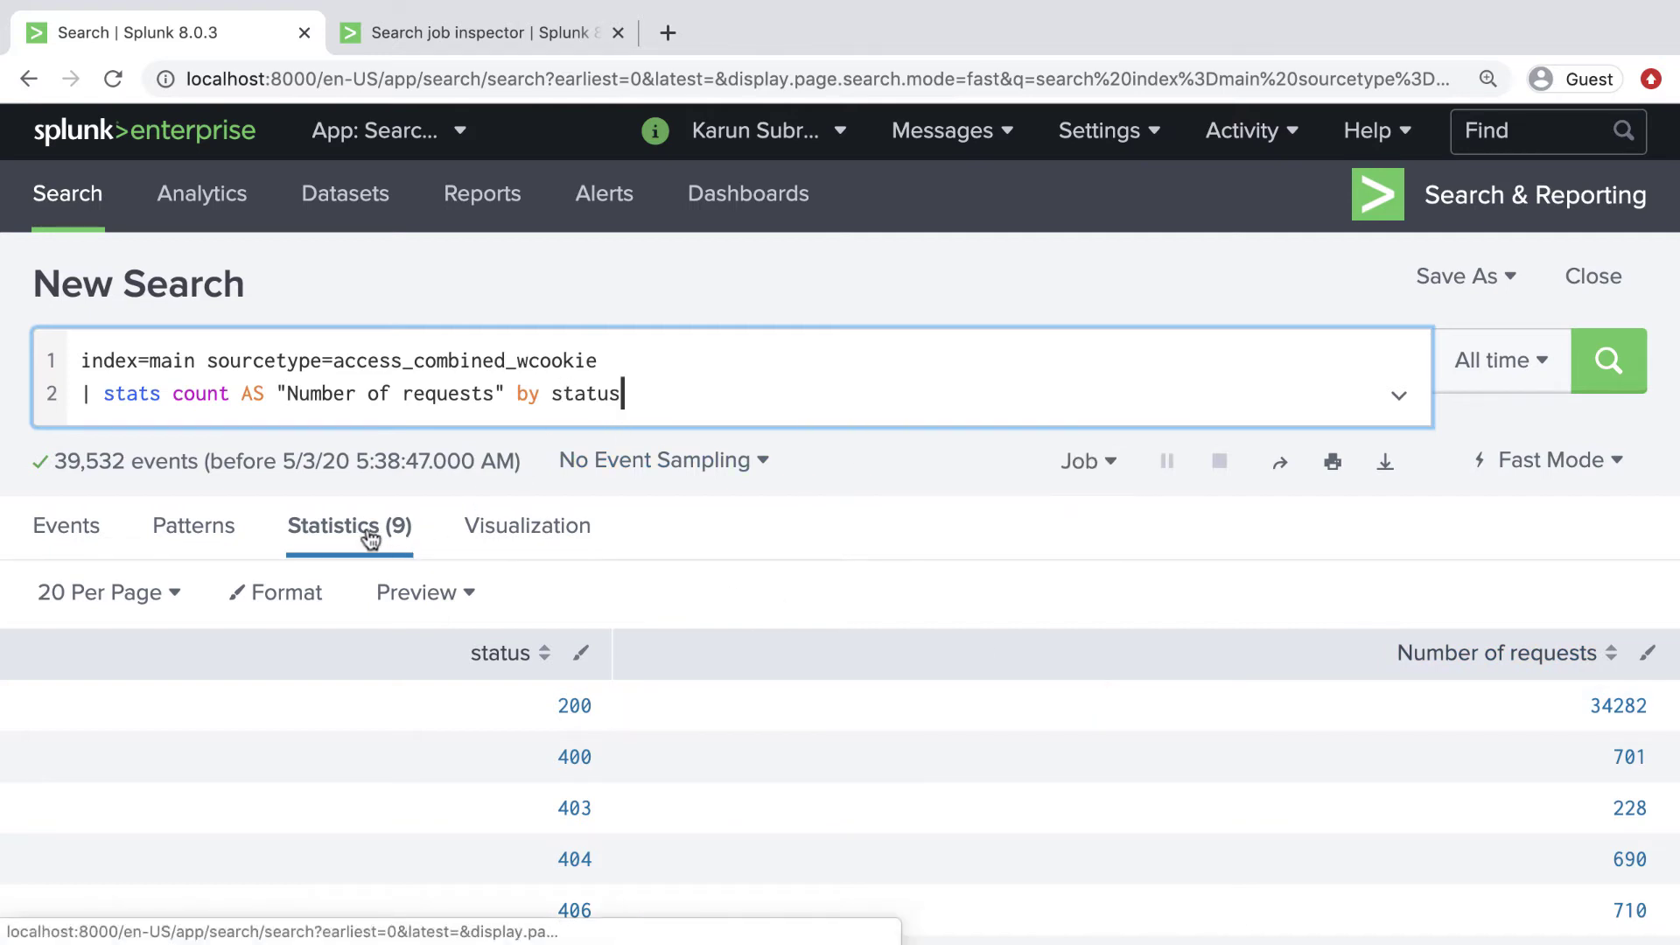
# View the request counts by status as a pie chart and check the events of the Fast Mode search
pyautogui.click(540, 529)
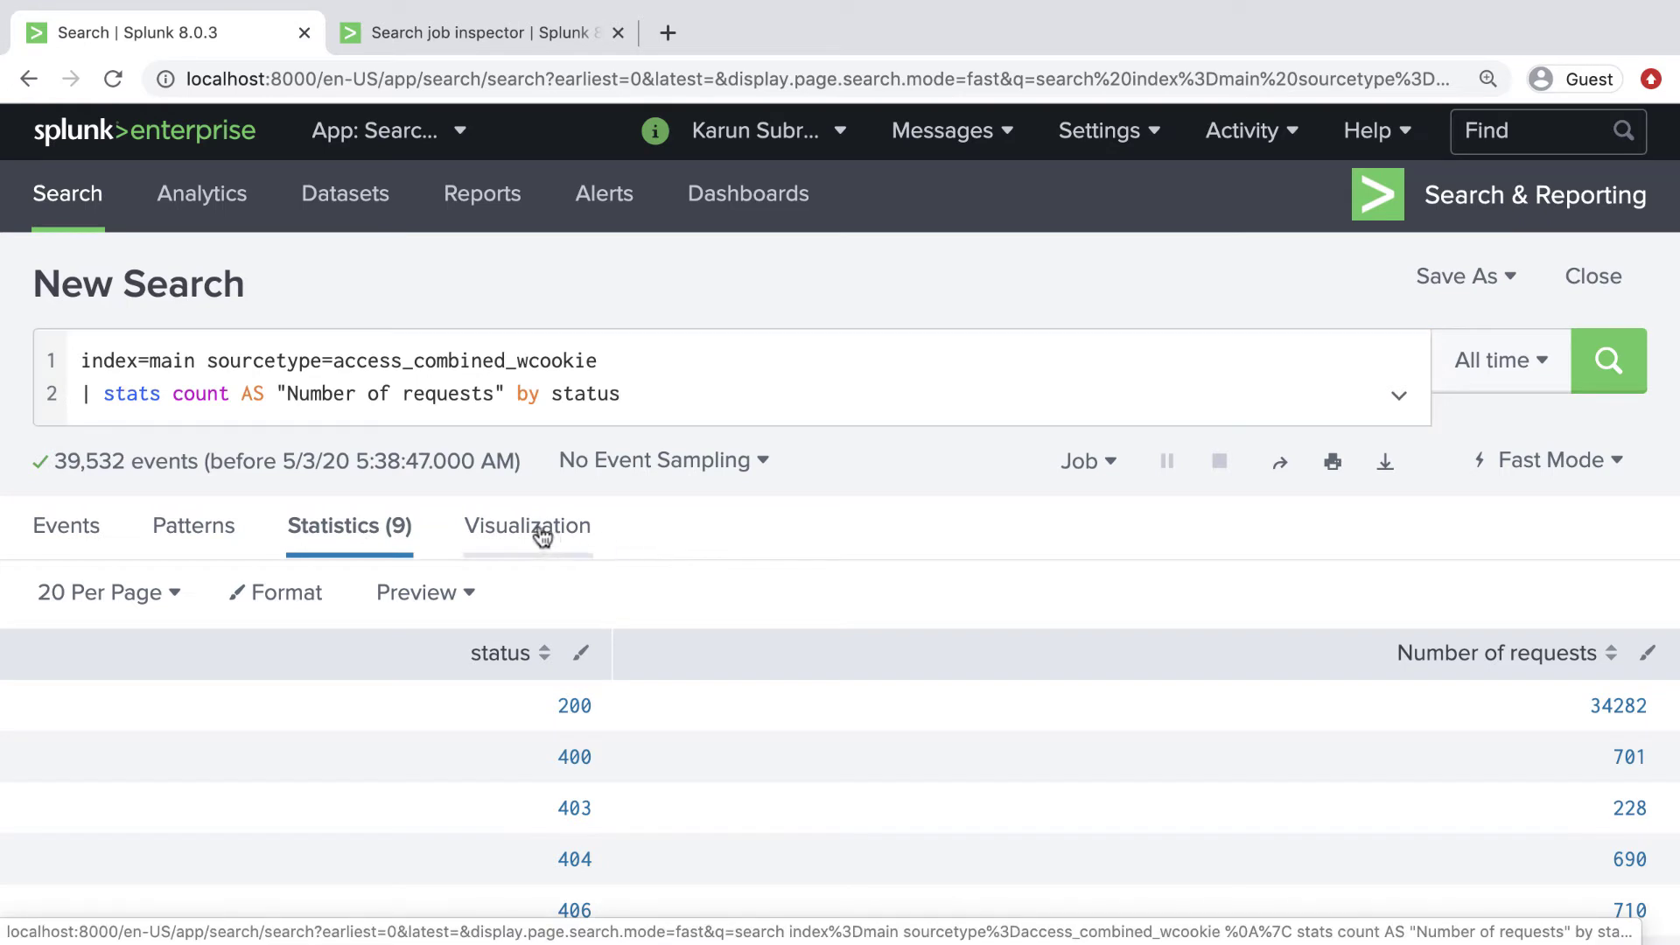
pyautogui.scroll(-3, 990, 782)
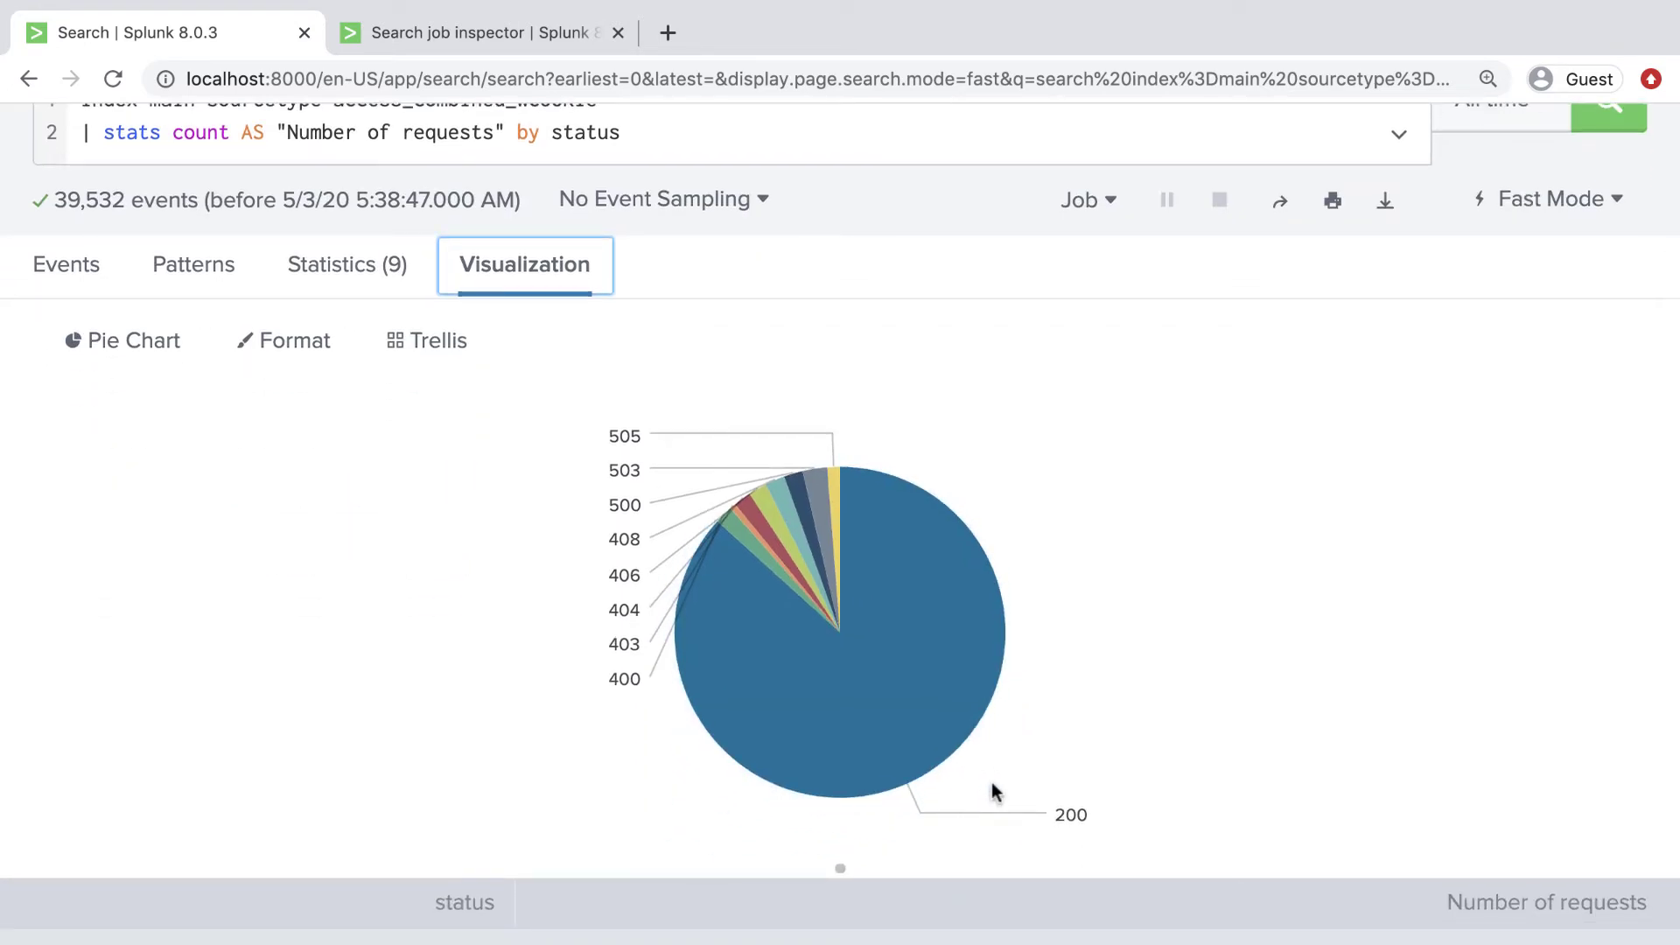
pyautogui.scroll(2, 991, 782)
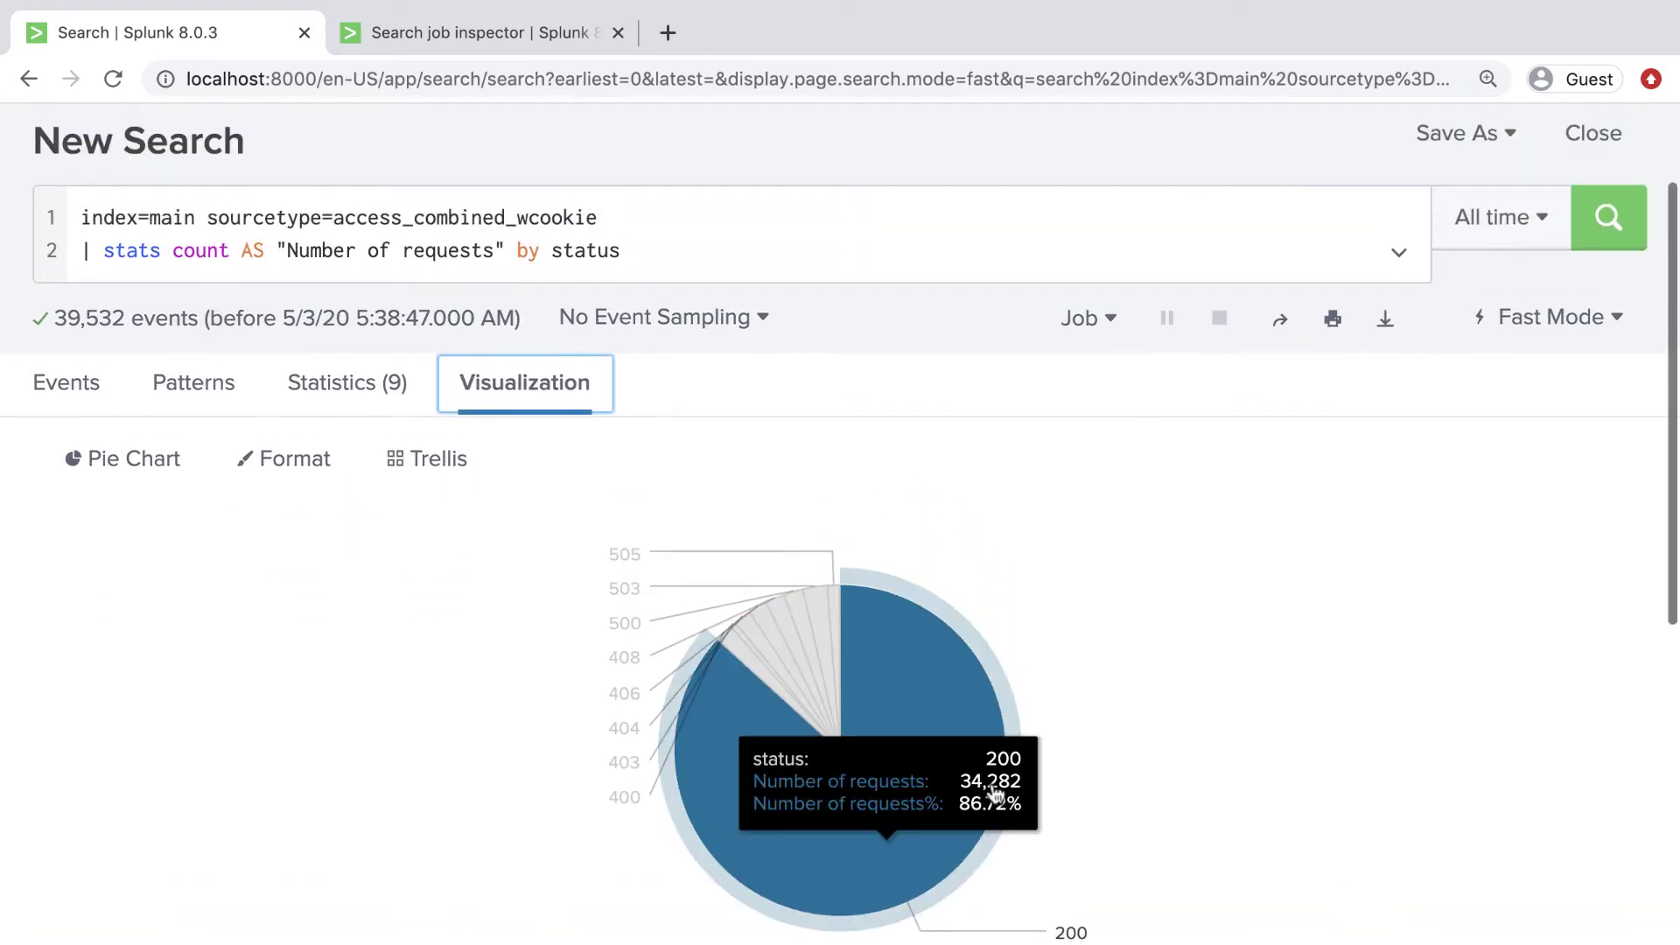
pyautogui.click(85, 391)
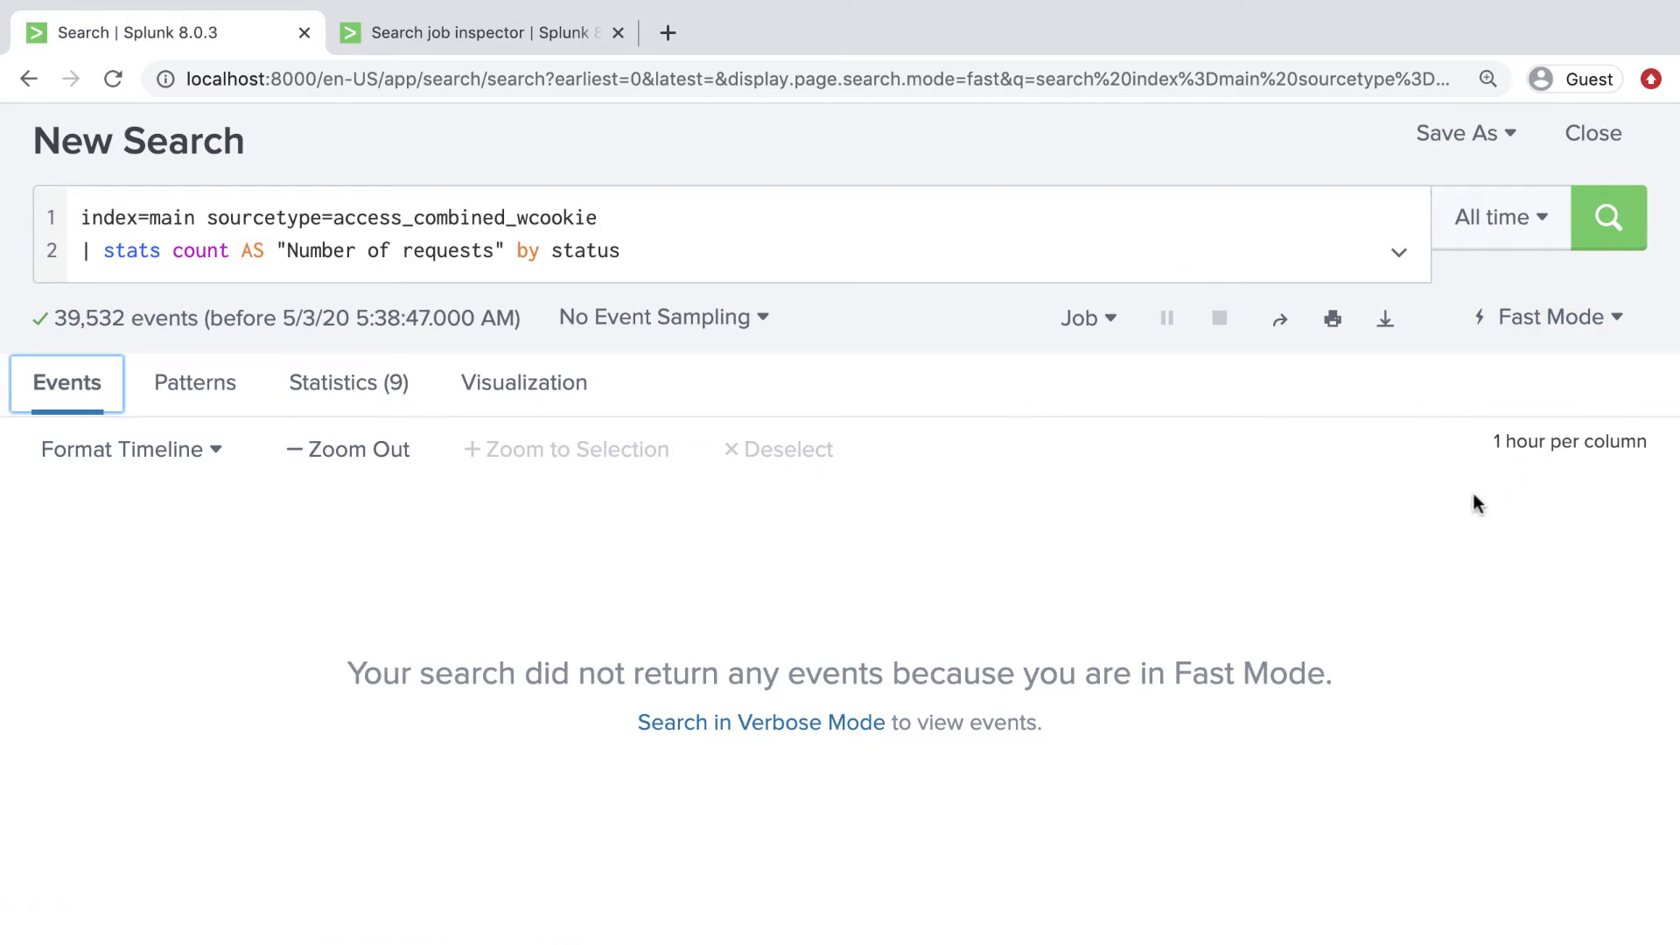
# Run index=main sourcetype=access_combined_wcookie without the stats line in Verbose Mode and review the interesting fields
pyautogui.click(1535, 325)
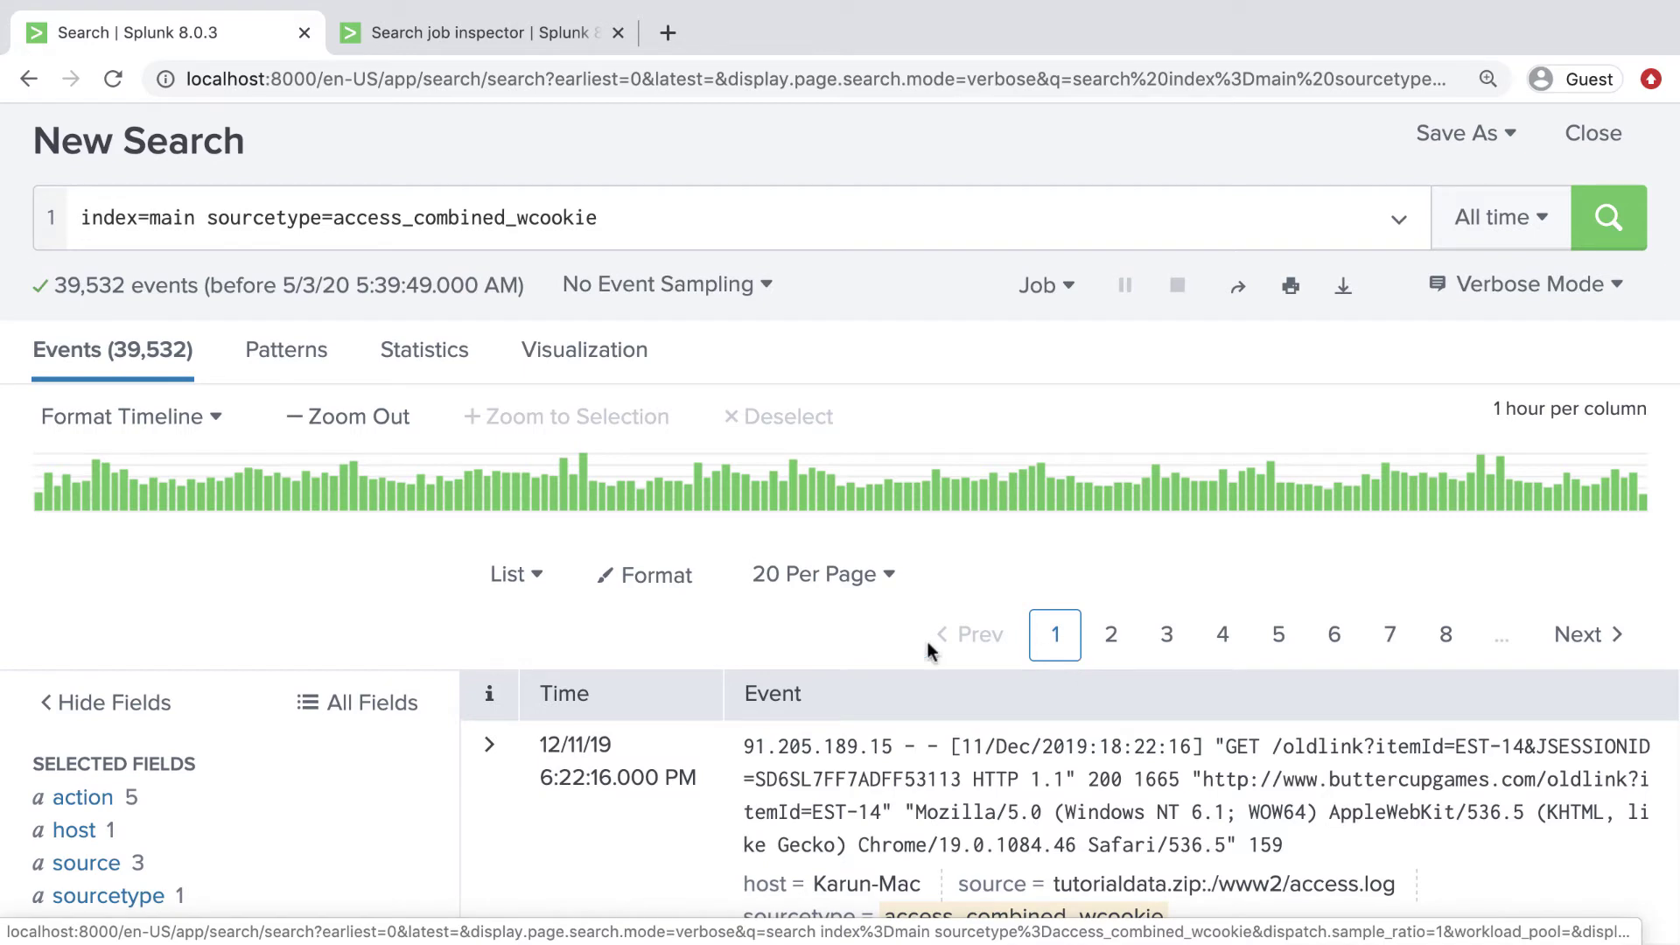
pyautogui.scroll(-5, 308, 687)
pyautogui.scroll(-2, 308, 686)
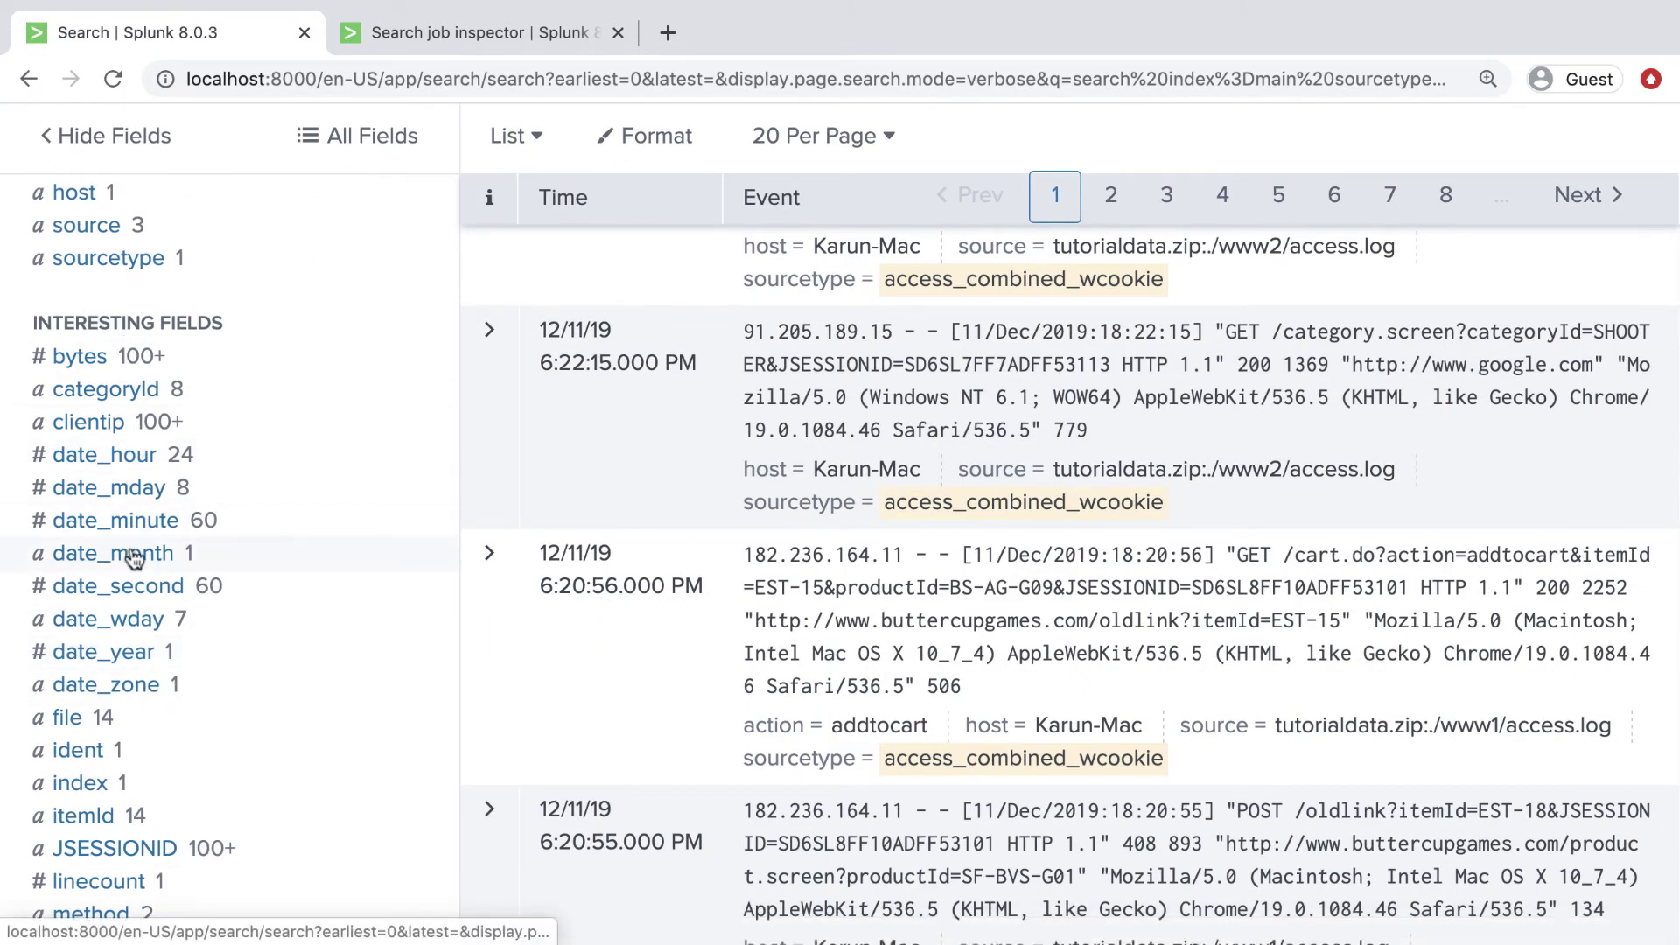
# Expand the first event in the results to examine its extracted field values
pyautogui.scroll(3, 219, 514)
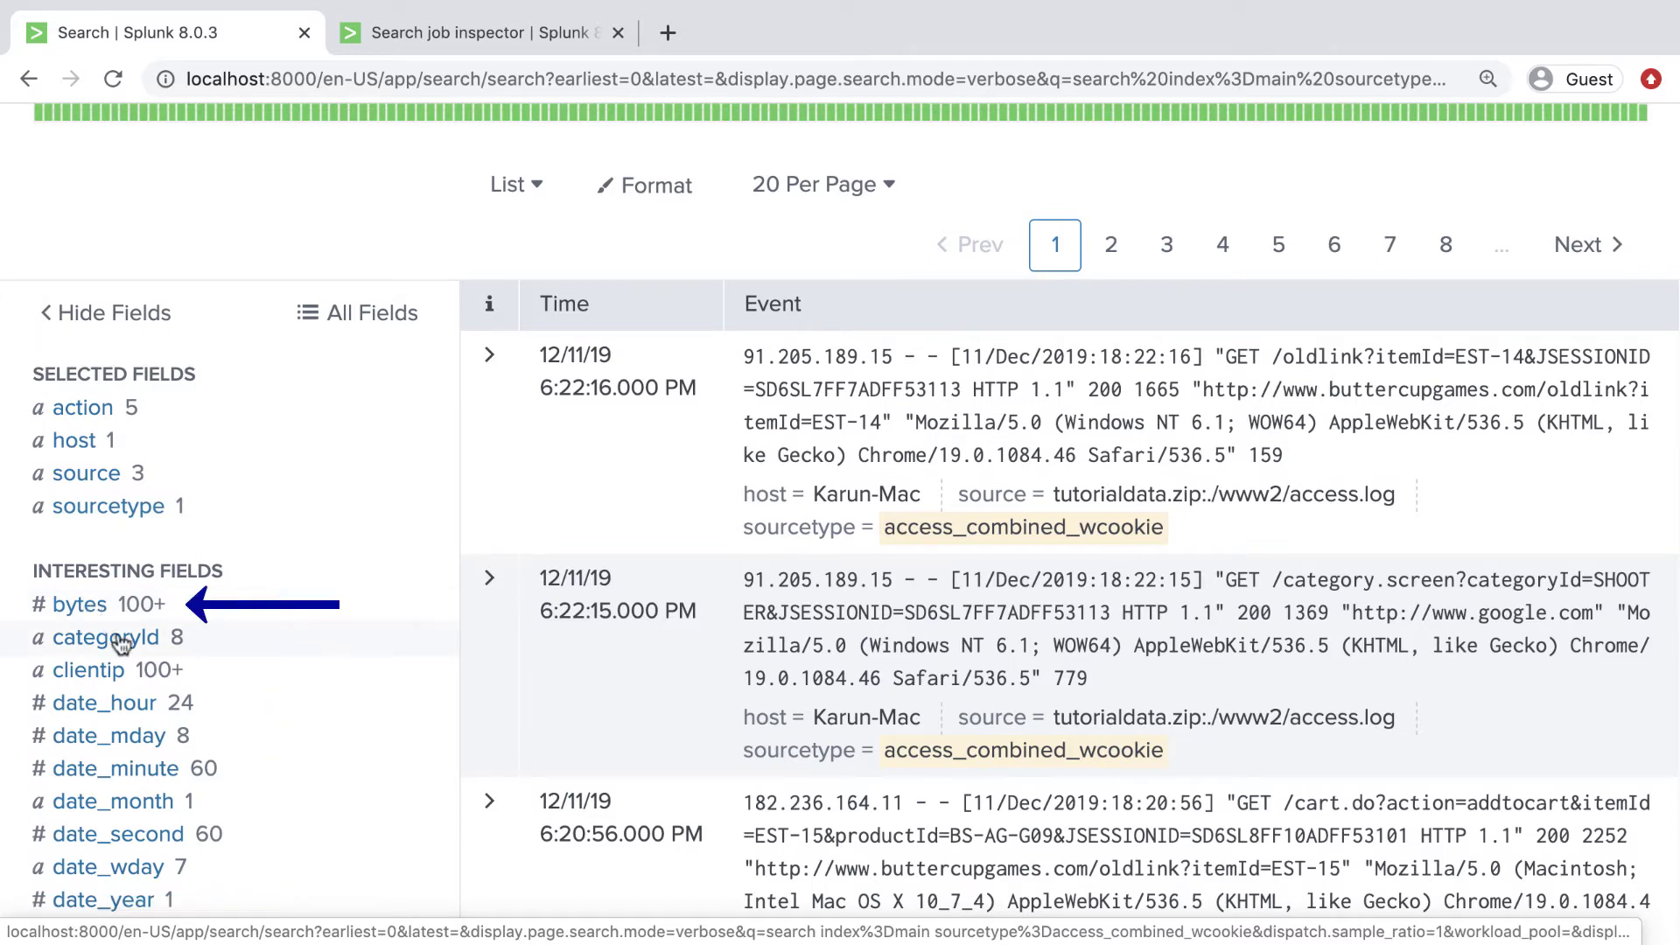
pyautogui.click(489, 356)
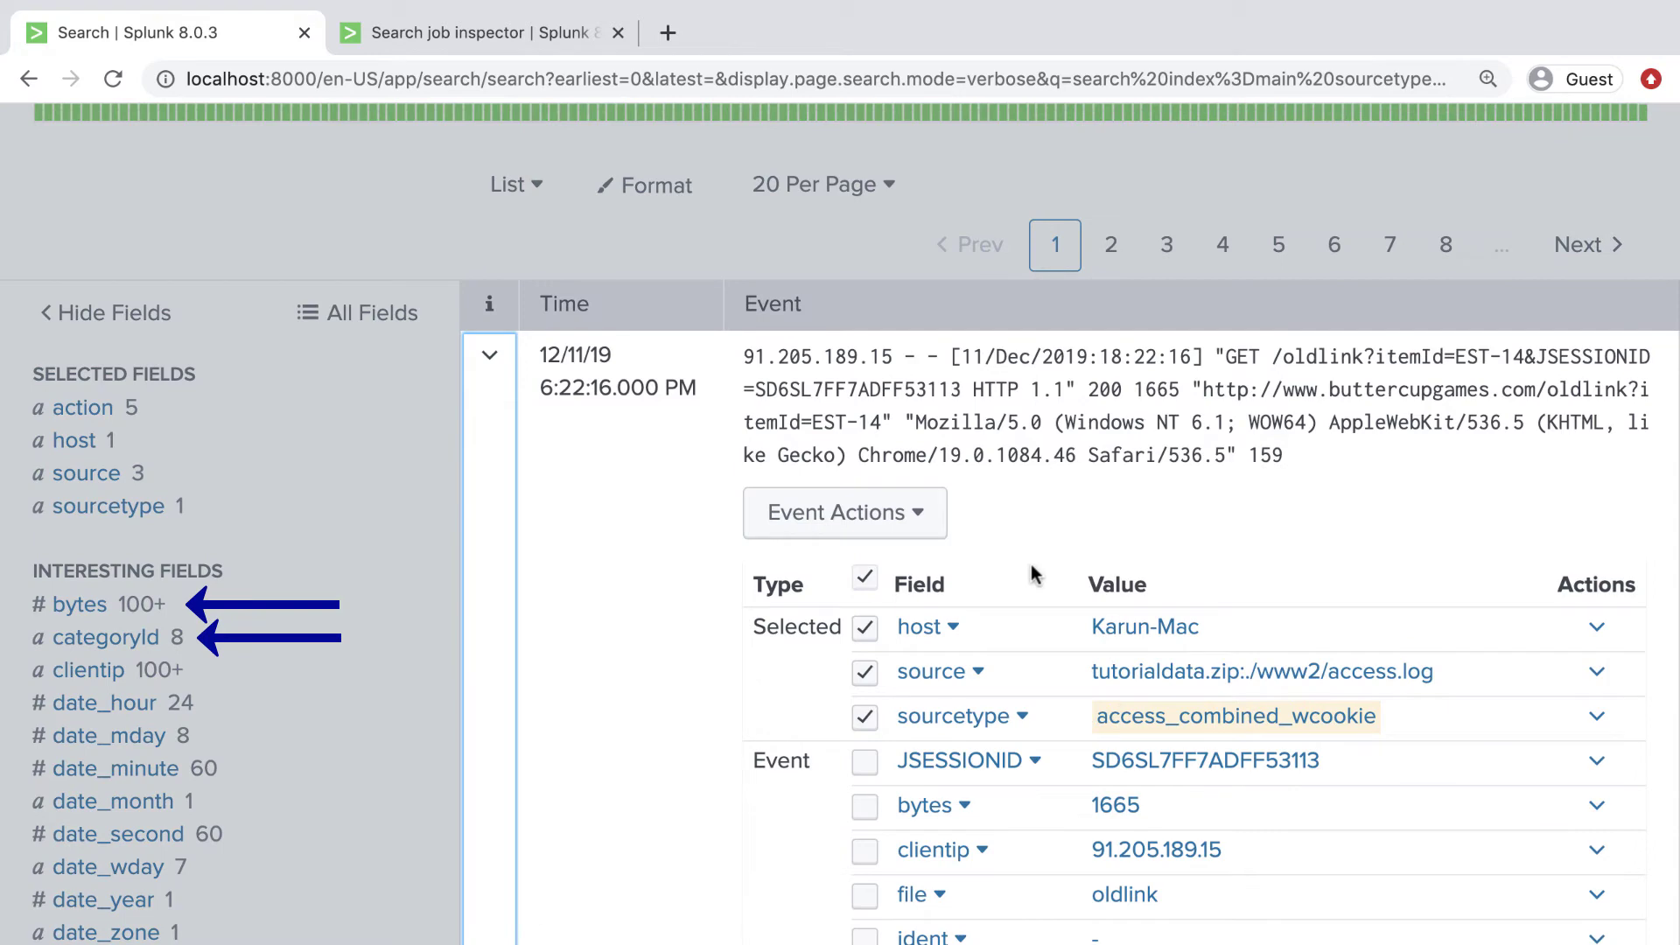
pyautogui.scroll(3, 806, 556)
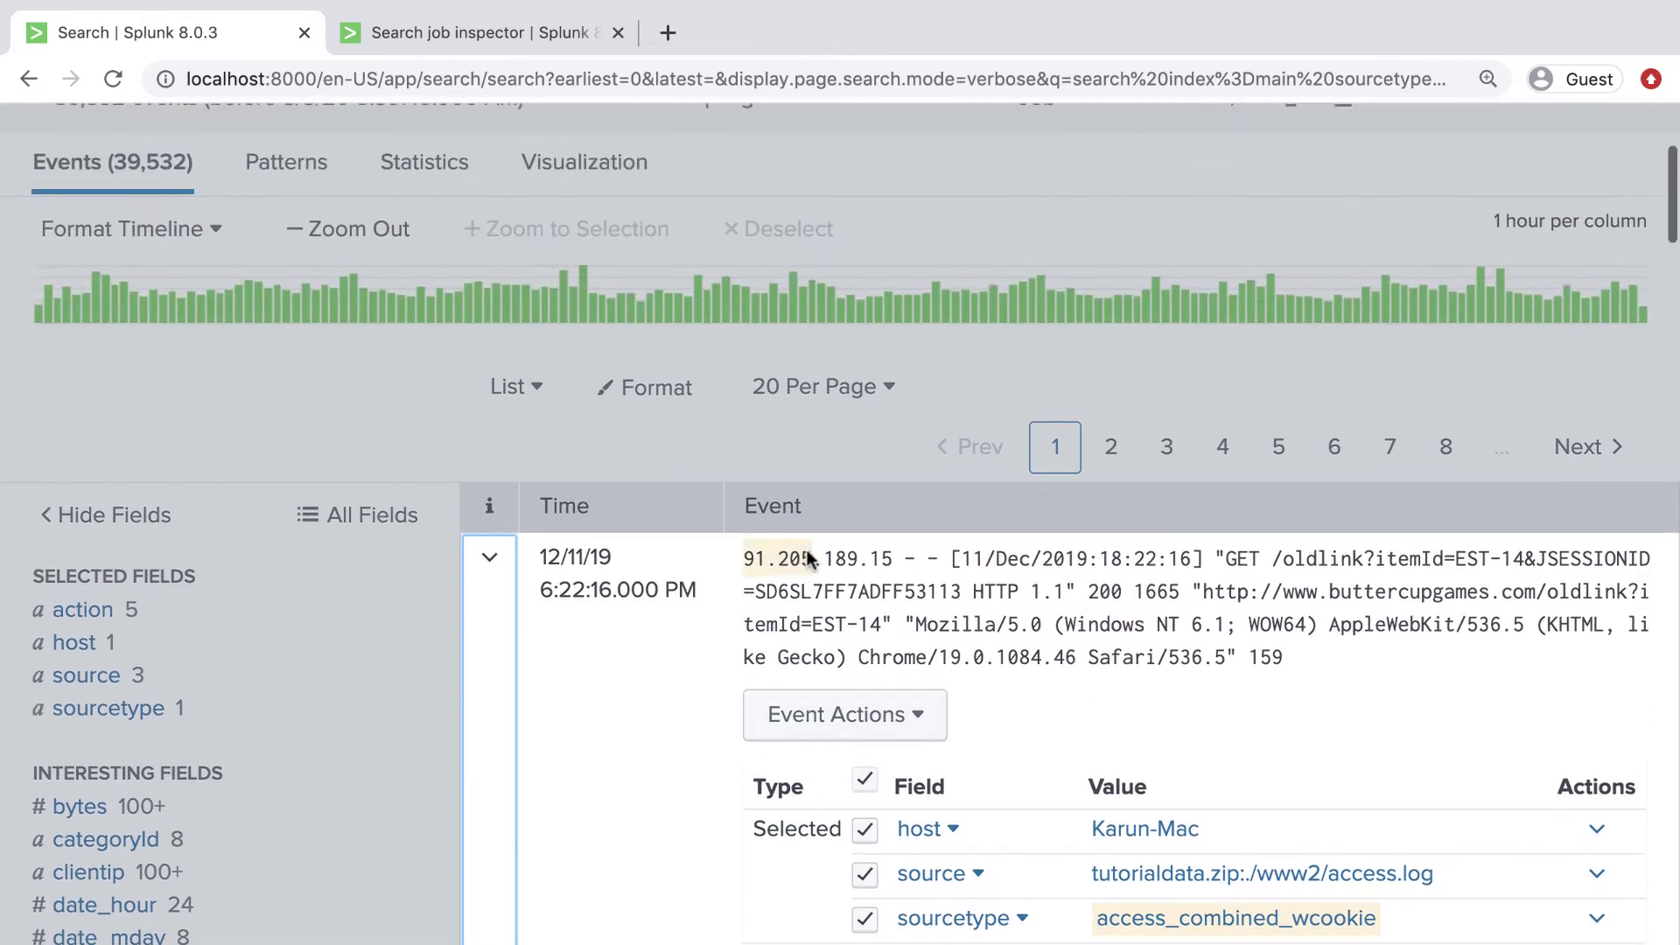
# Inspect the Verbose Mode search job, highlight its execution time, and return to the search page
pyautogui.scroll(5, 806, 549)
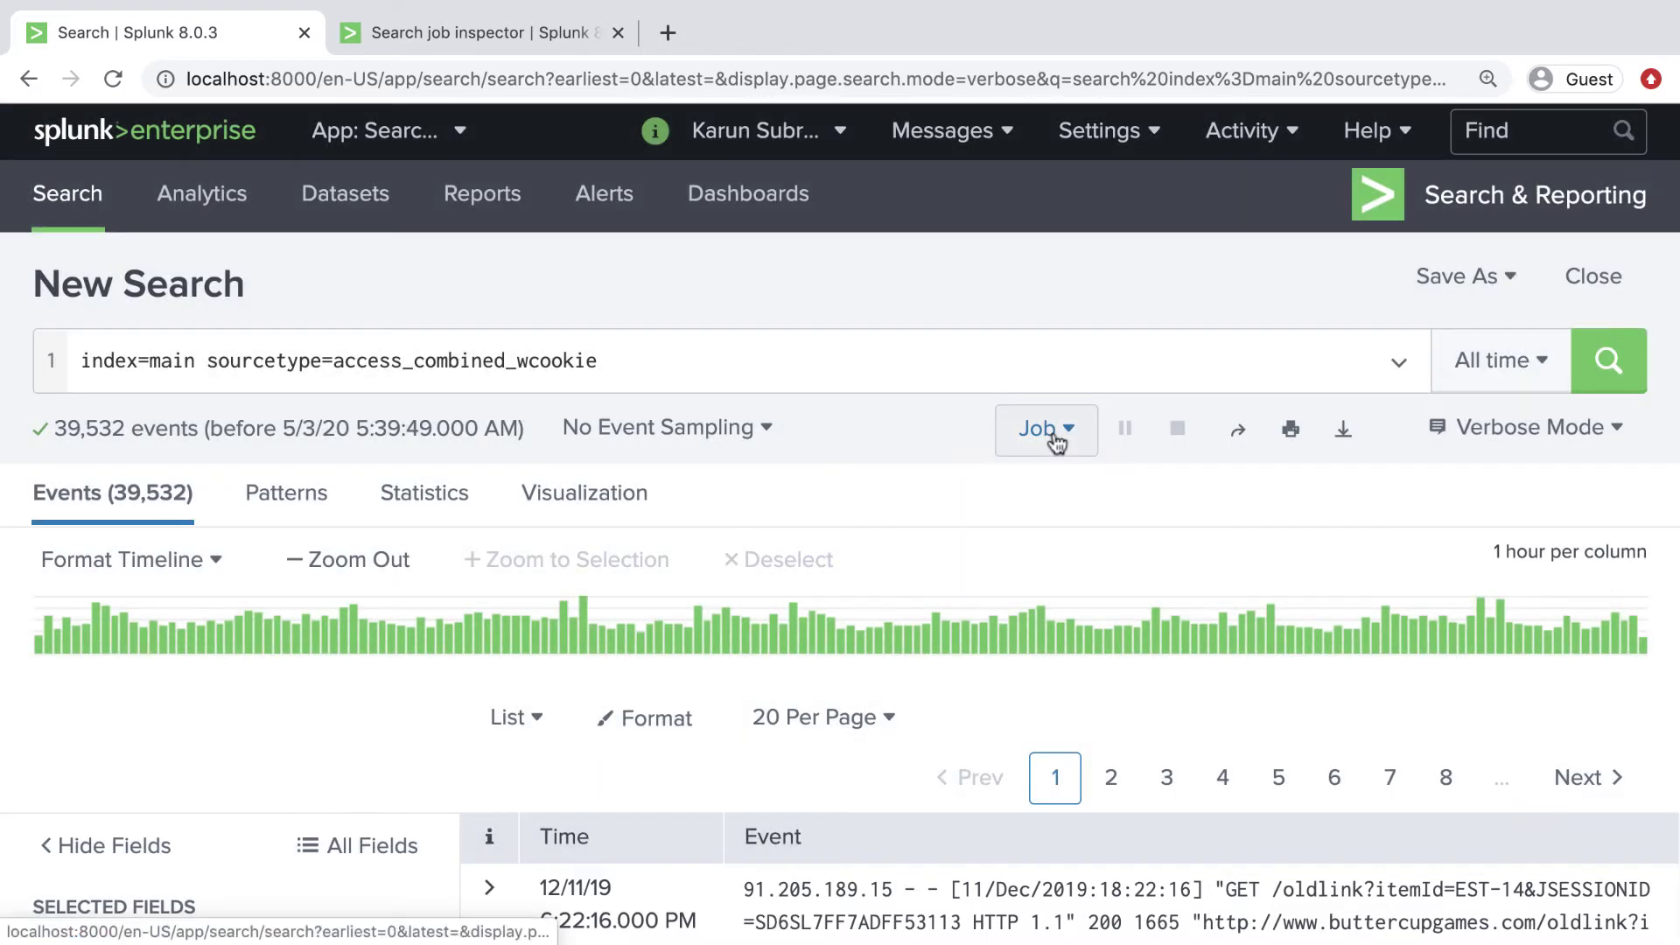
pyautogui.click(1047, 429)
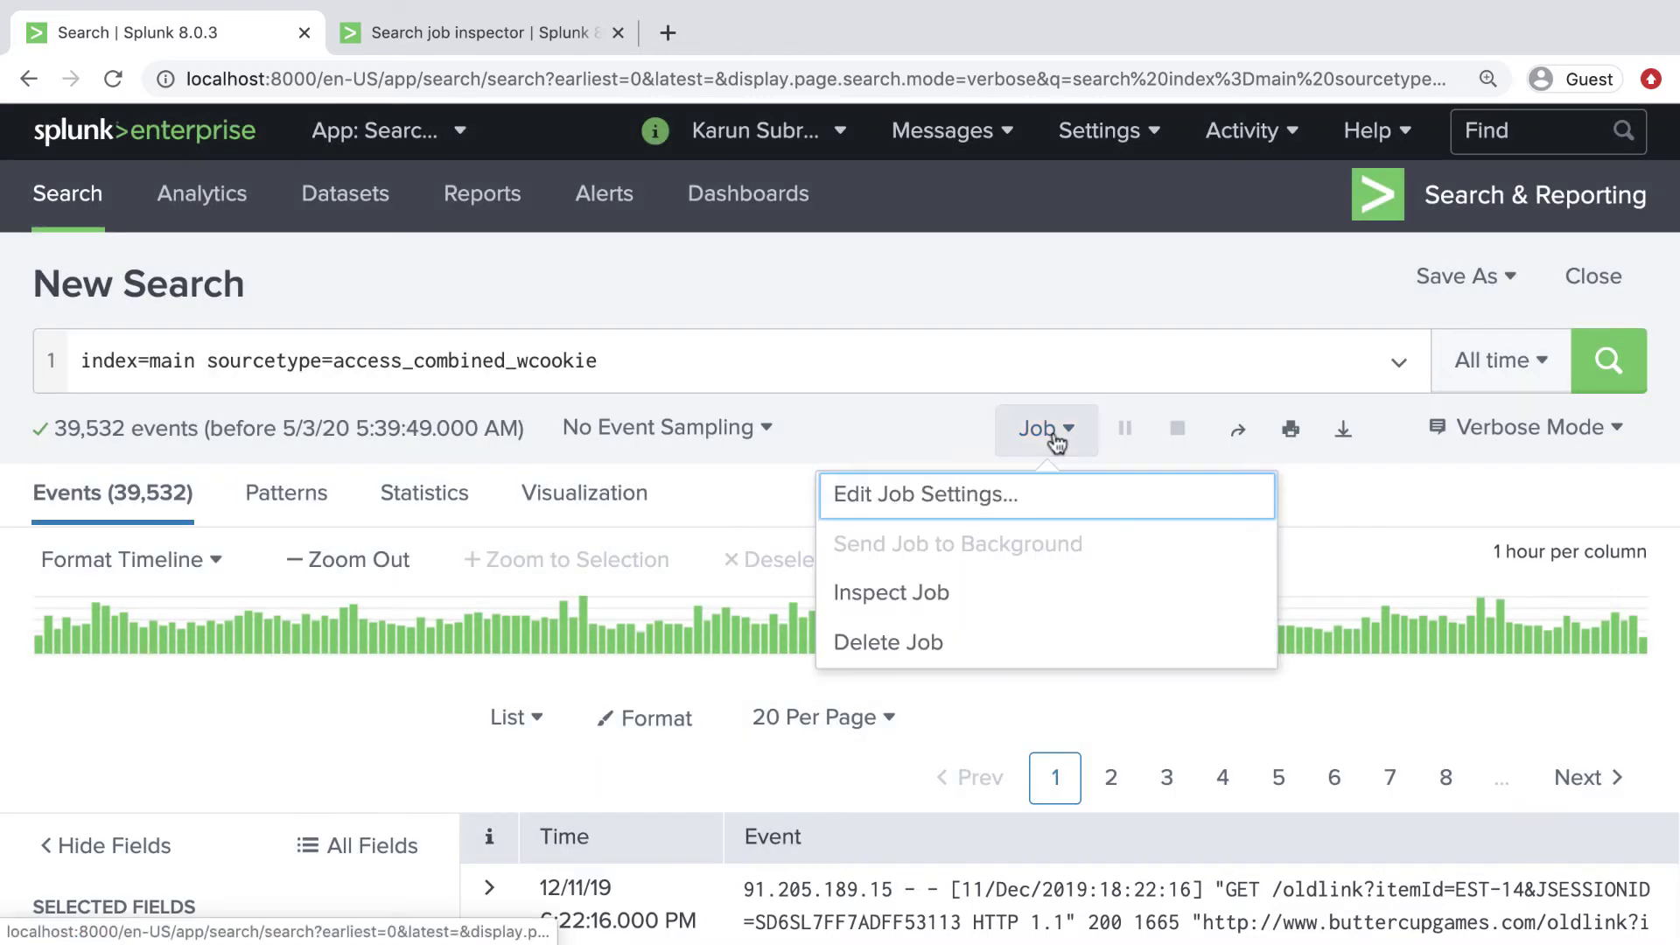
pyautogui.click(933, 591)
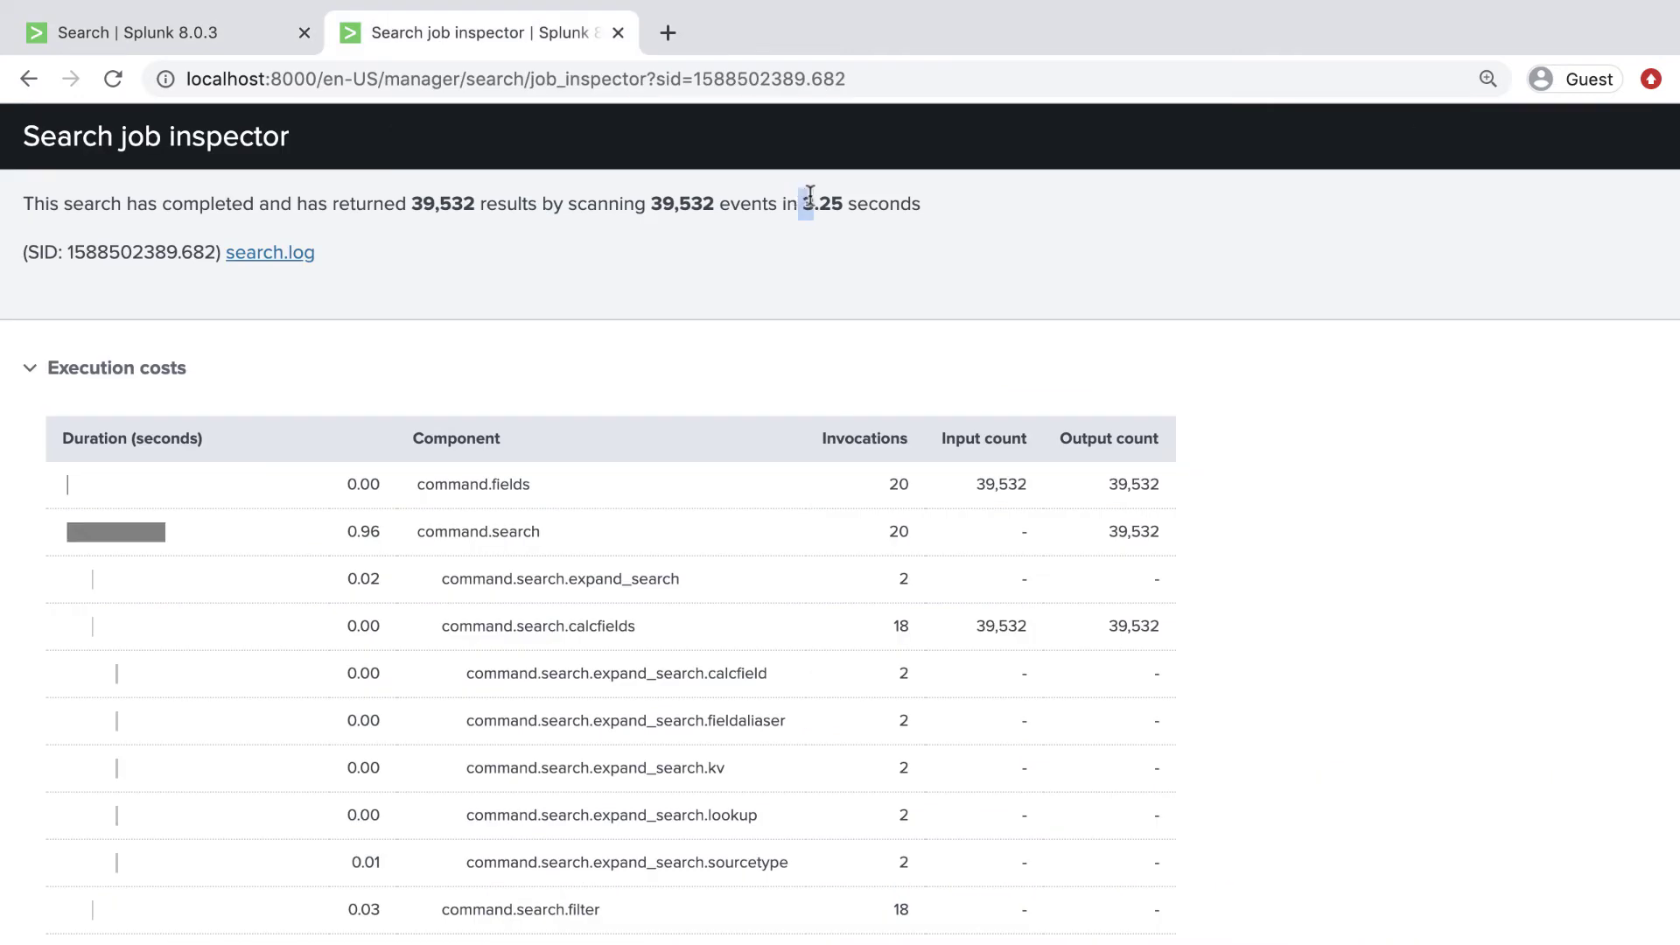
pyautogui.moveTo(798, 204); pyautogui.dragTo(853, 195)
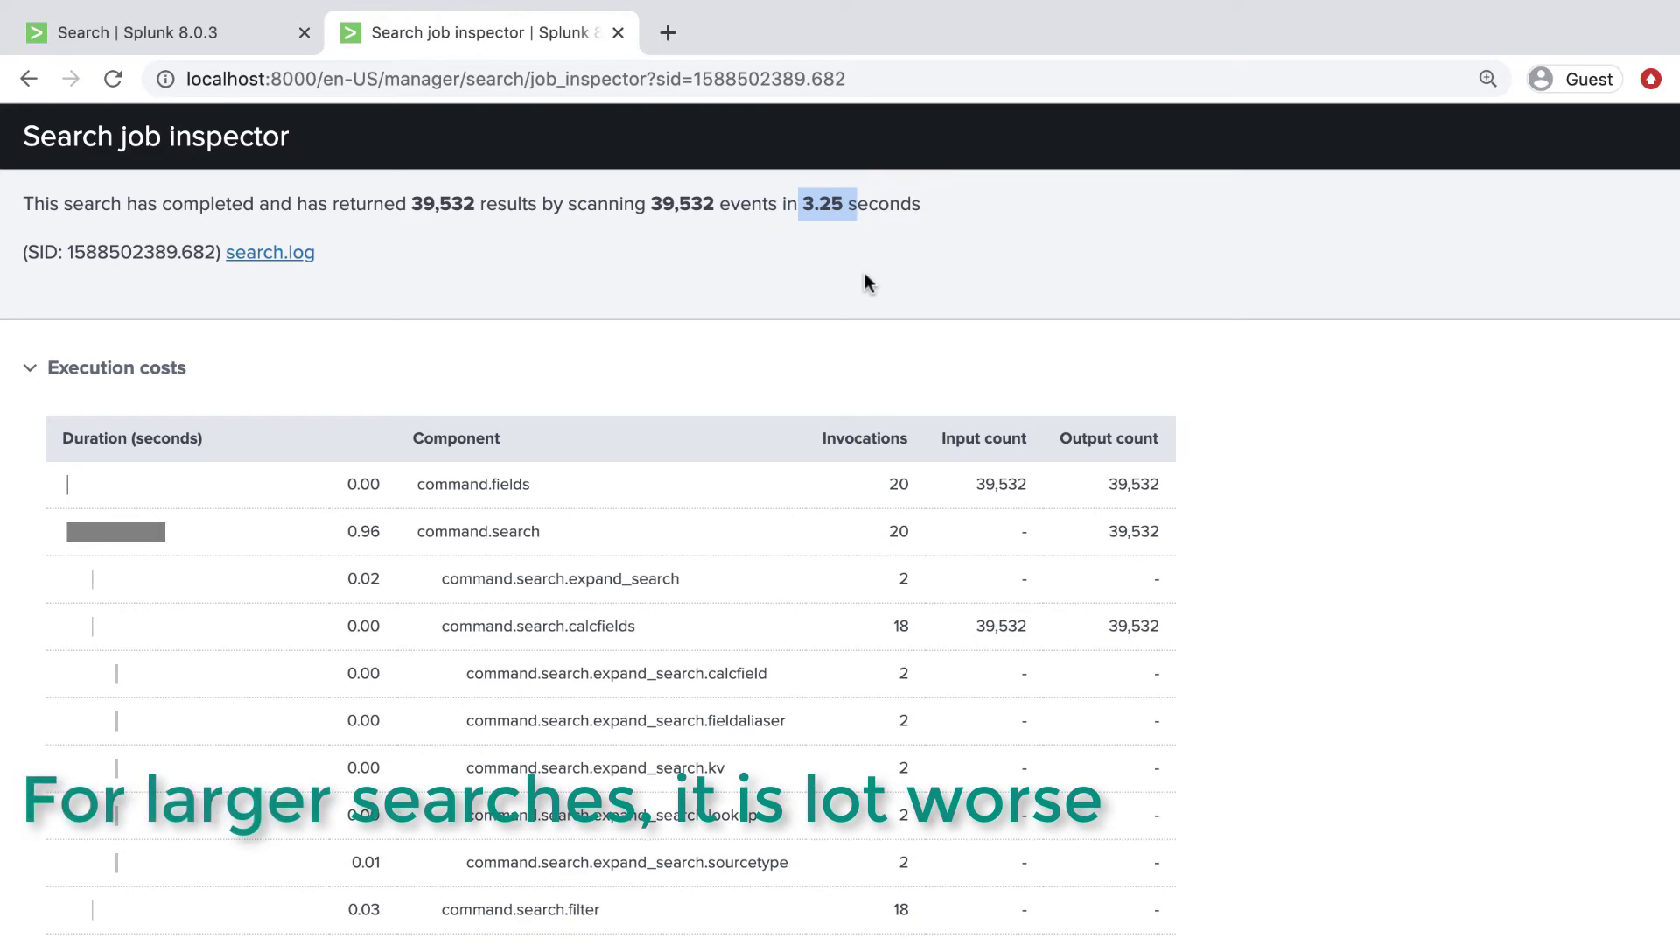
pyautogui.click(180, 42)
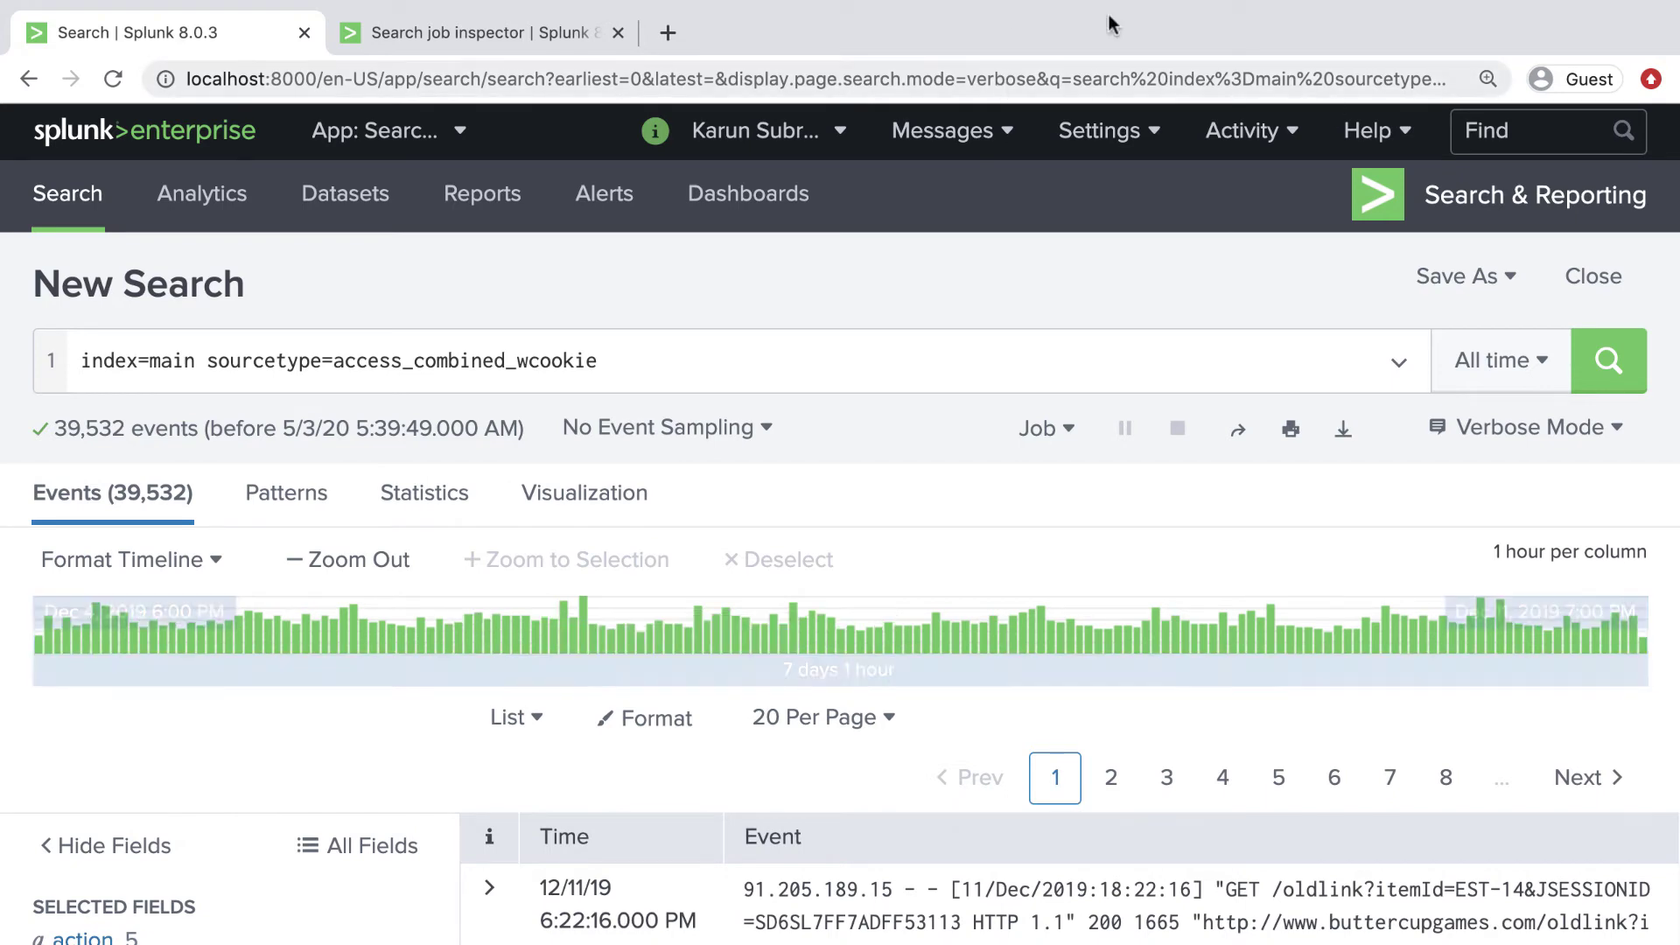
# Append | stats count AS "Number of requests" by status to the query and run it in Verbose Mode
pyautogui.click(620, 374)
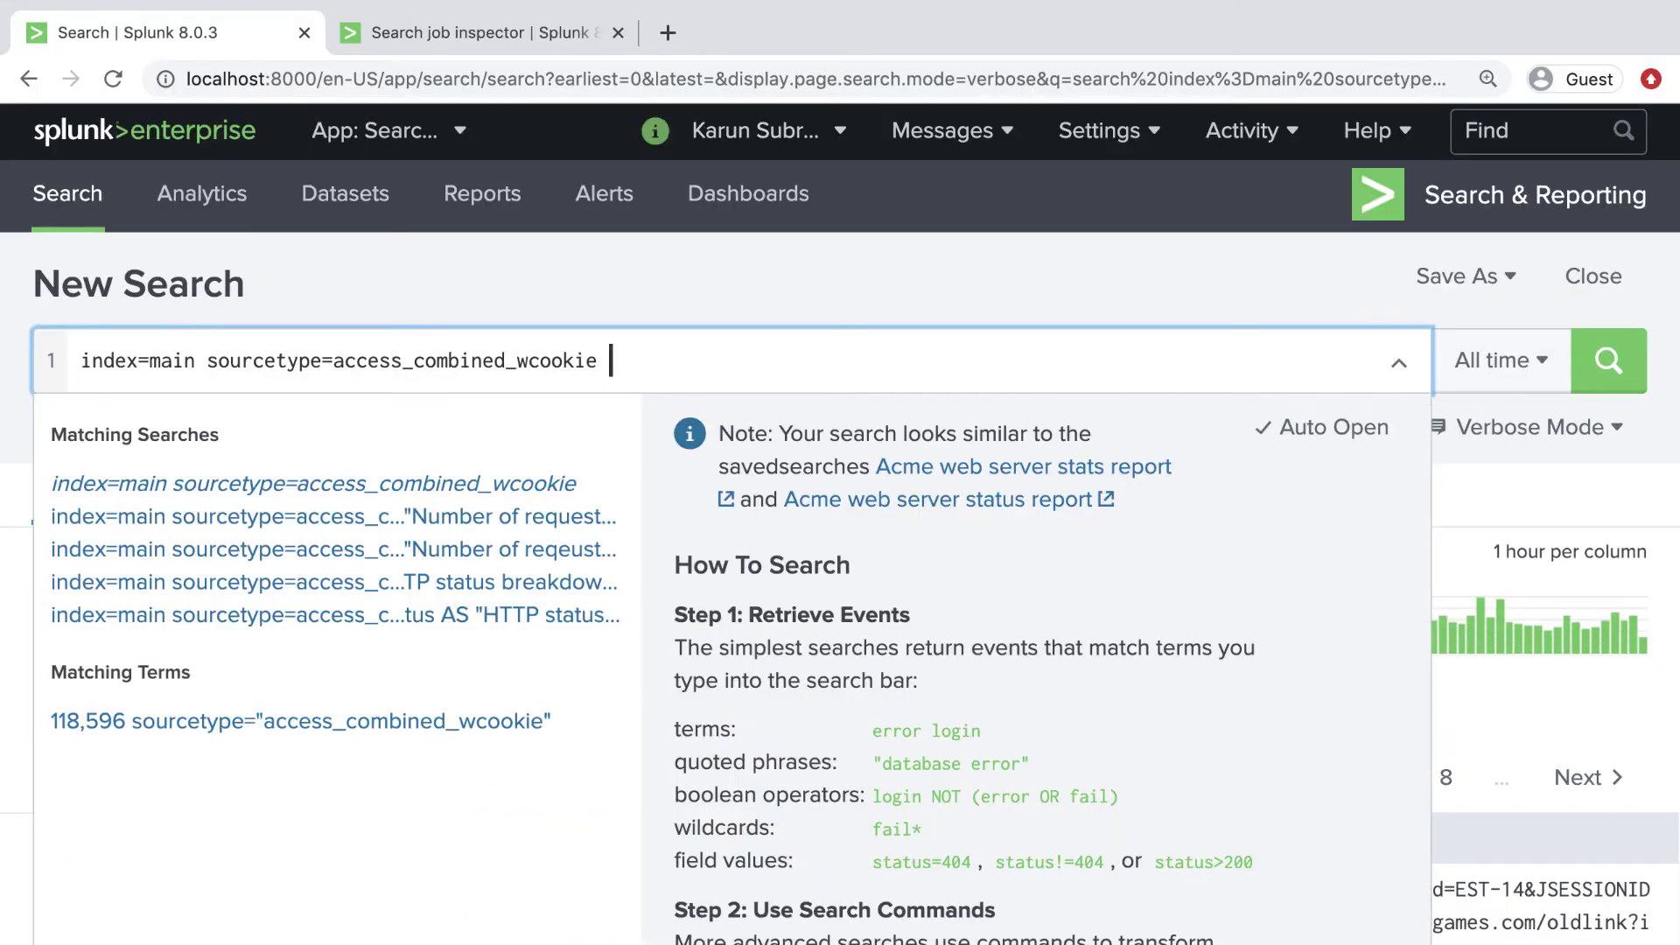
pyautogui.write('| stats count AS "Number of requests" by status')
pyautogui.press('Return')
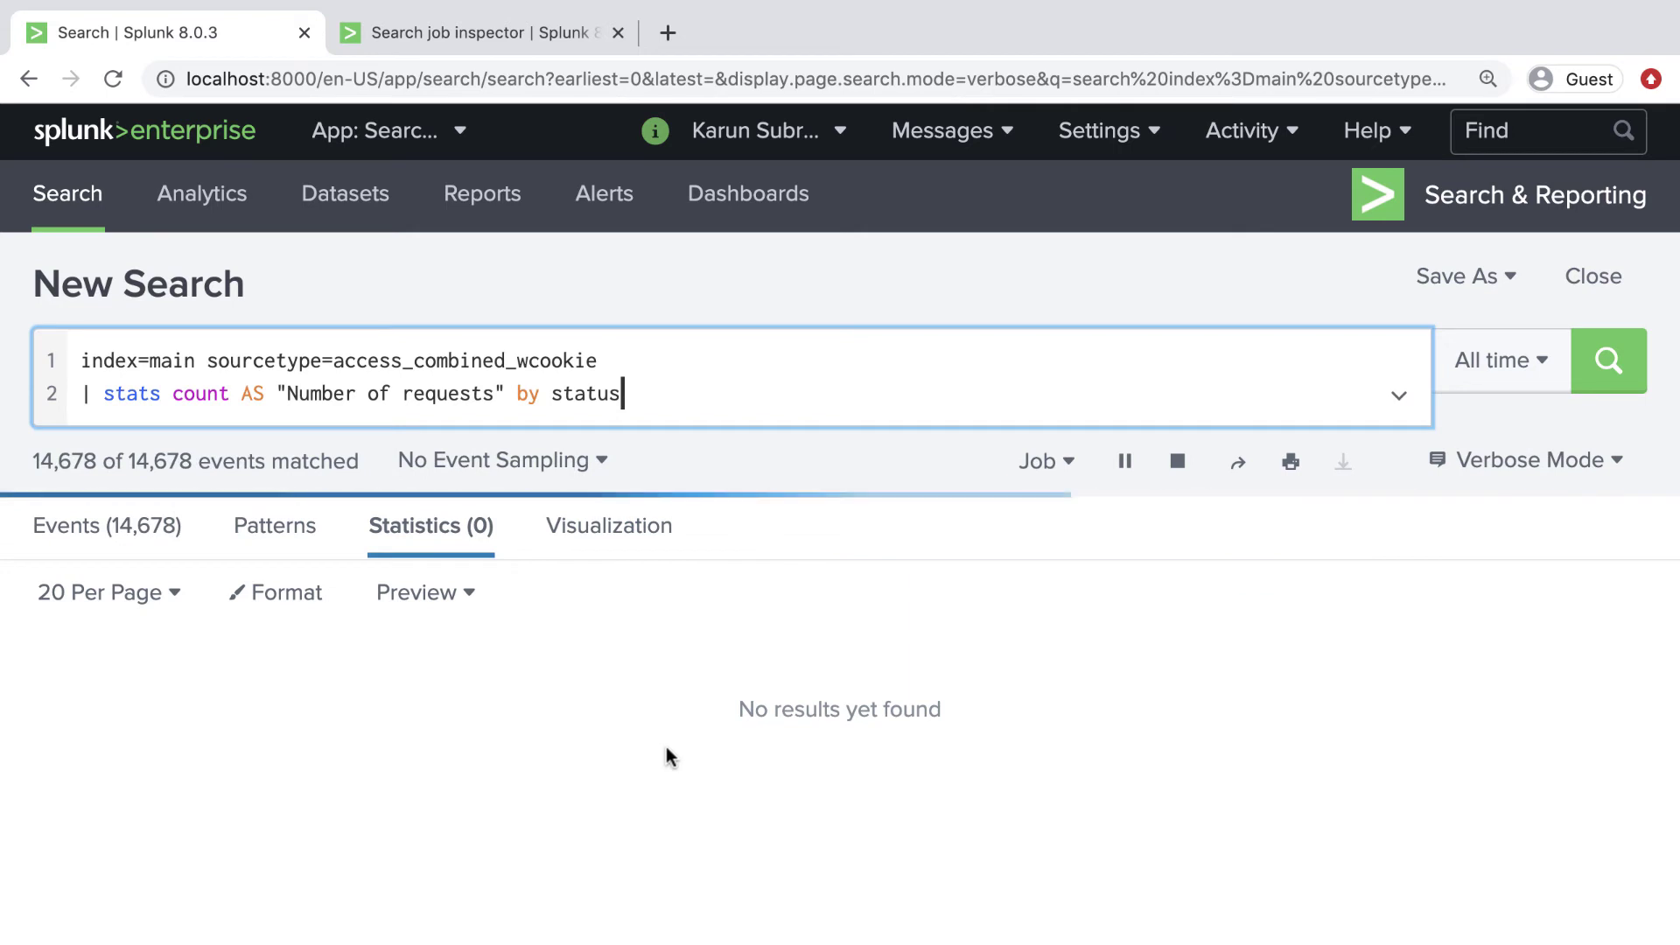
# Review the statistics table of requests by status and view the underlying events of the Verbose Mode search
pyautogui.scroll(-2, 796, 706)
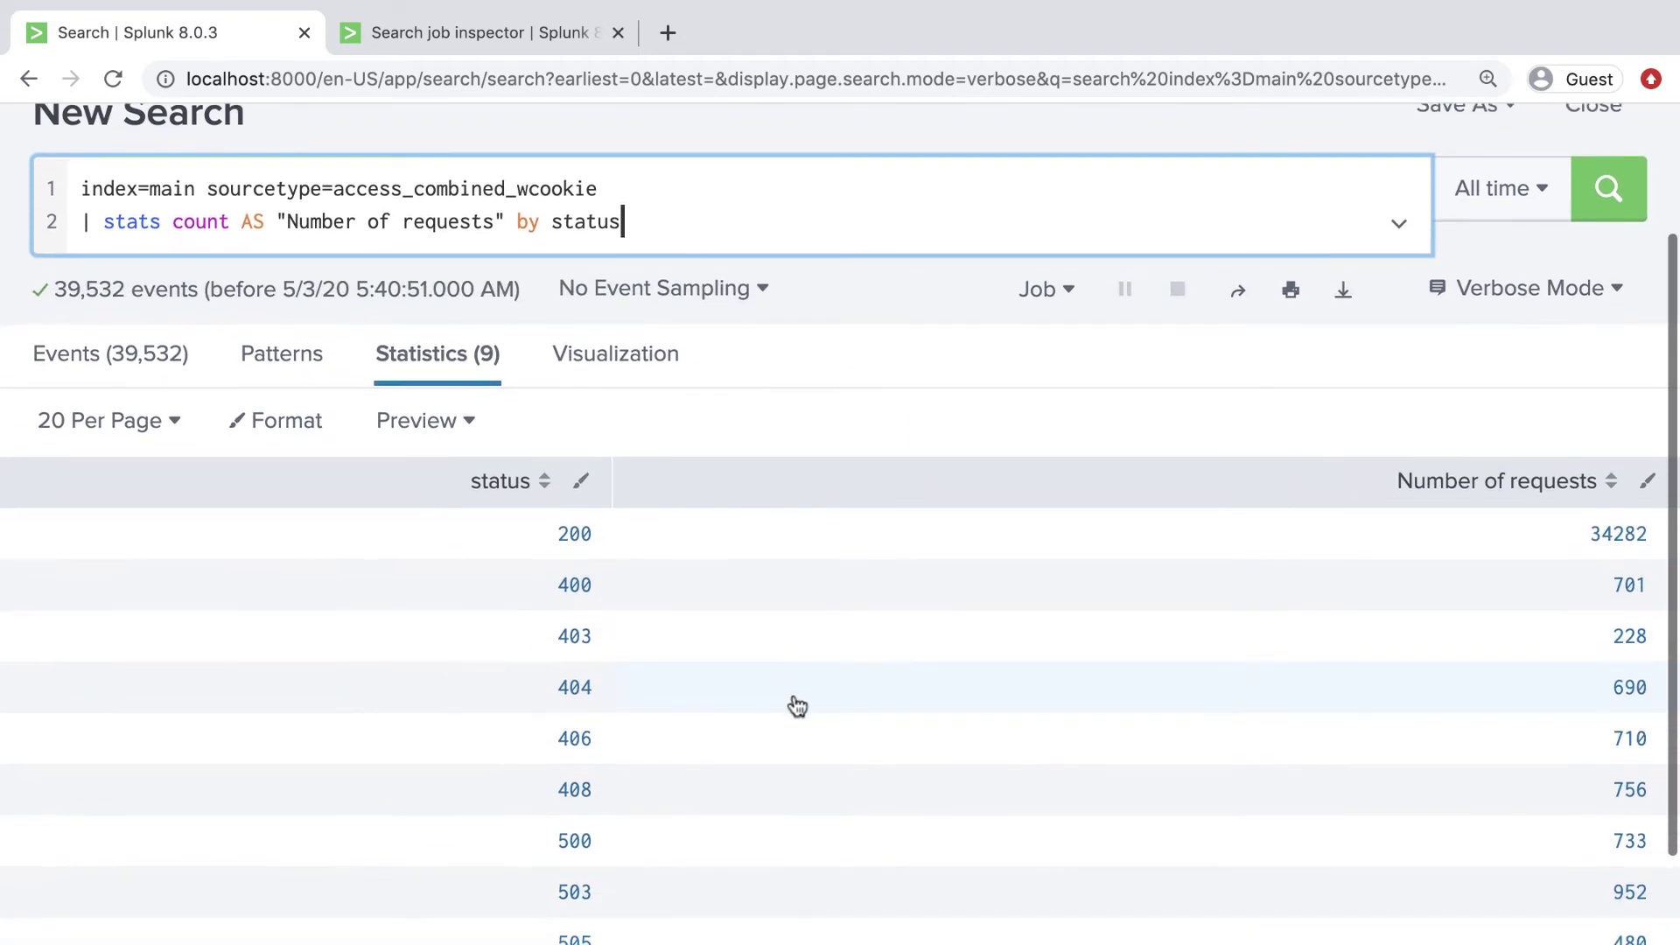
pyautogui.scroll(1, 797, 706)
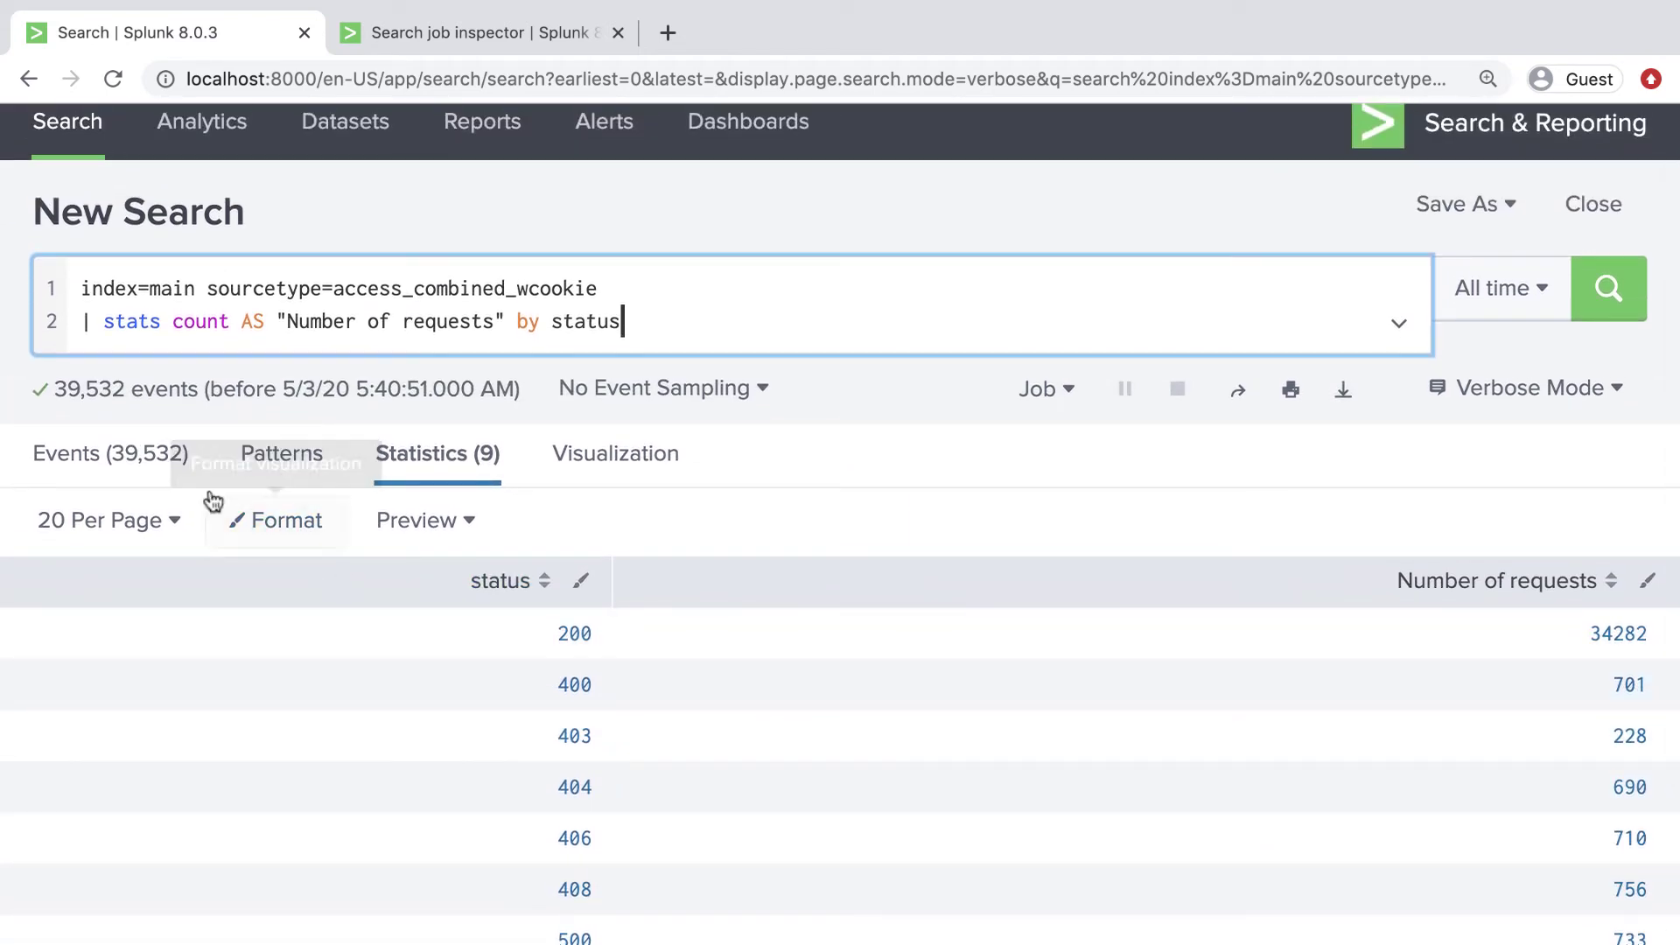
pyautogui.click(124, 474)
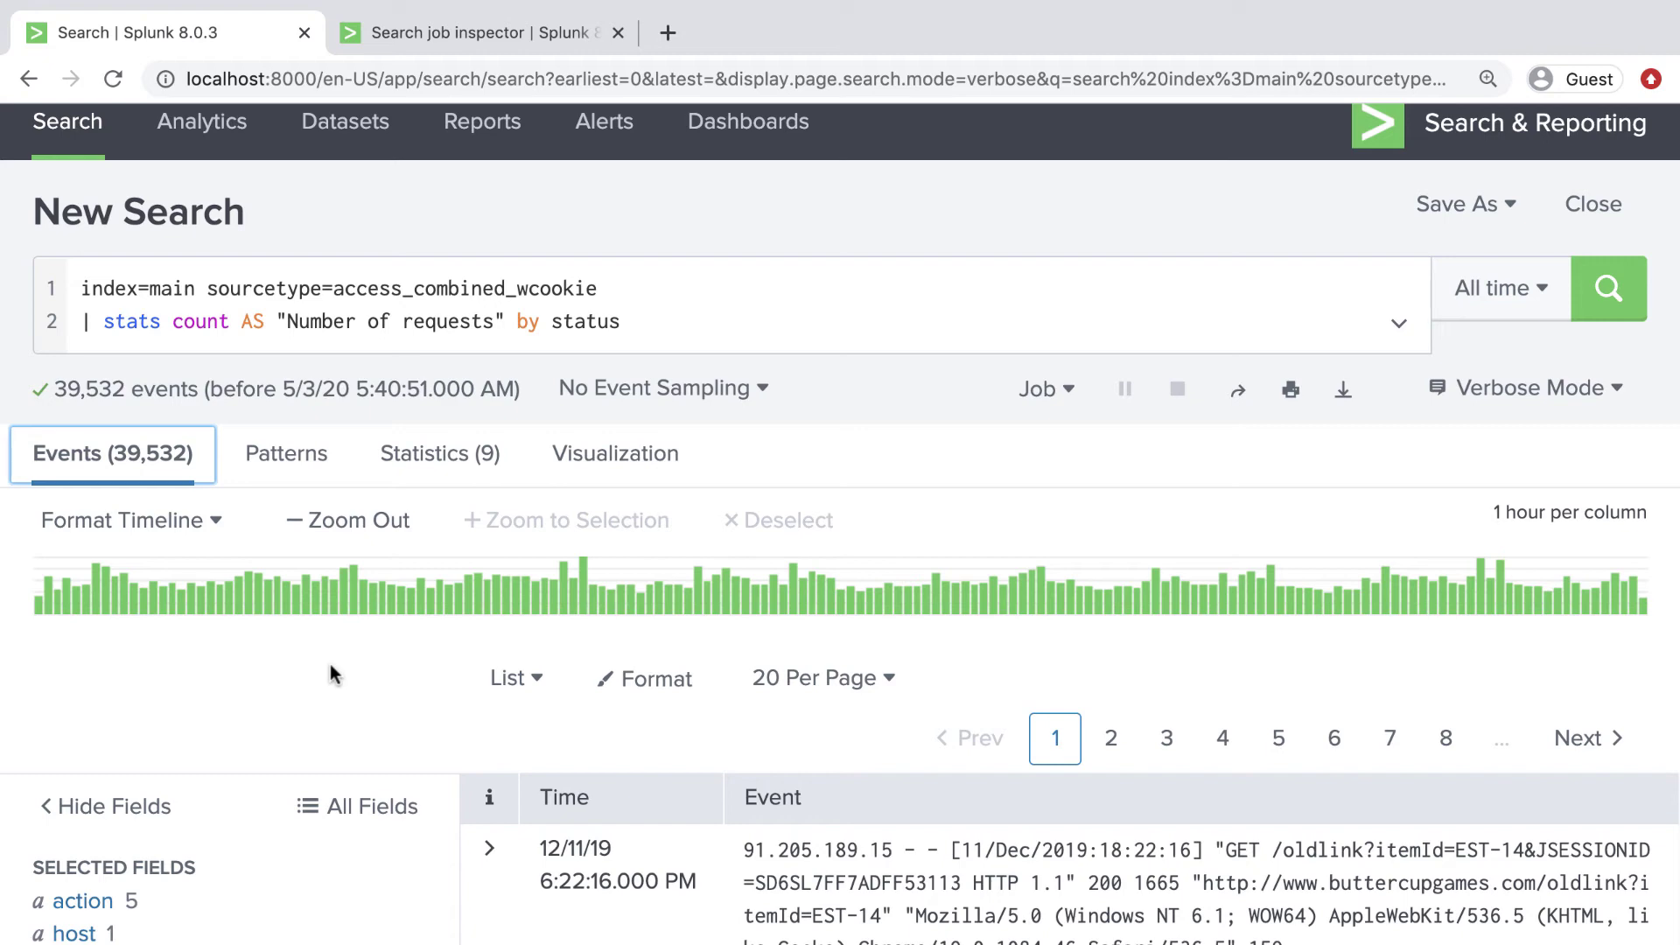
# Cut the stats line from the query, leaving index=main sourcetype=access_combined_wcookie, and run the search in Smart Mode
pyautogui.moveTo(623, 322); pyautogui.dragTo(4, 331)
pyautogui.press('super+c')
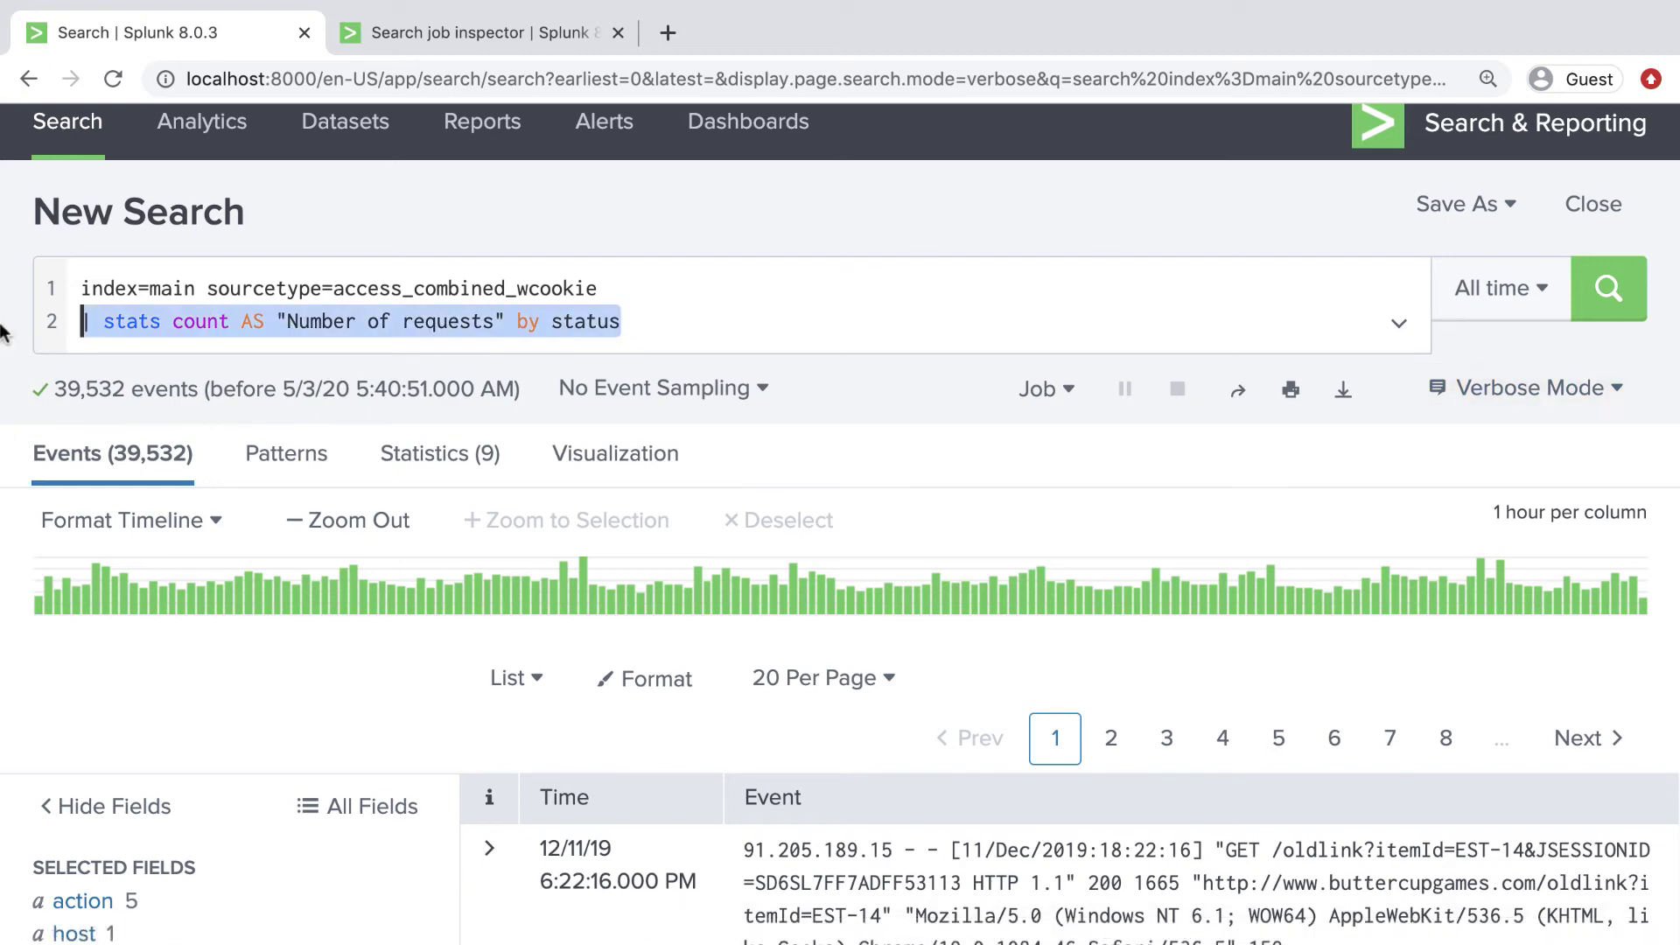
pyautogui.press('BackSpace')
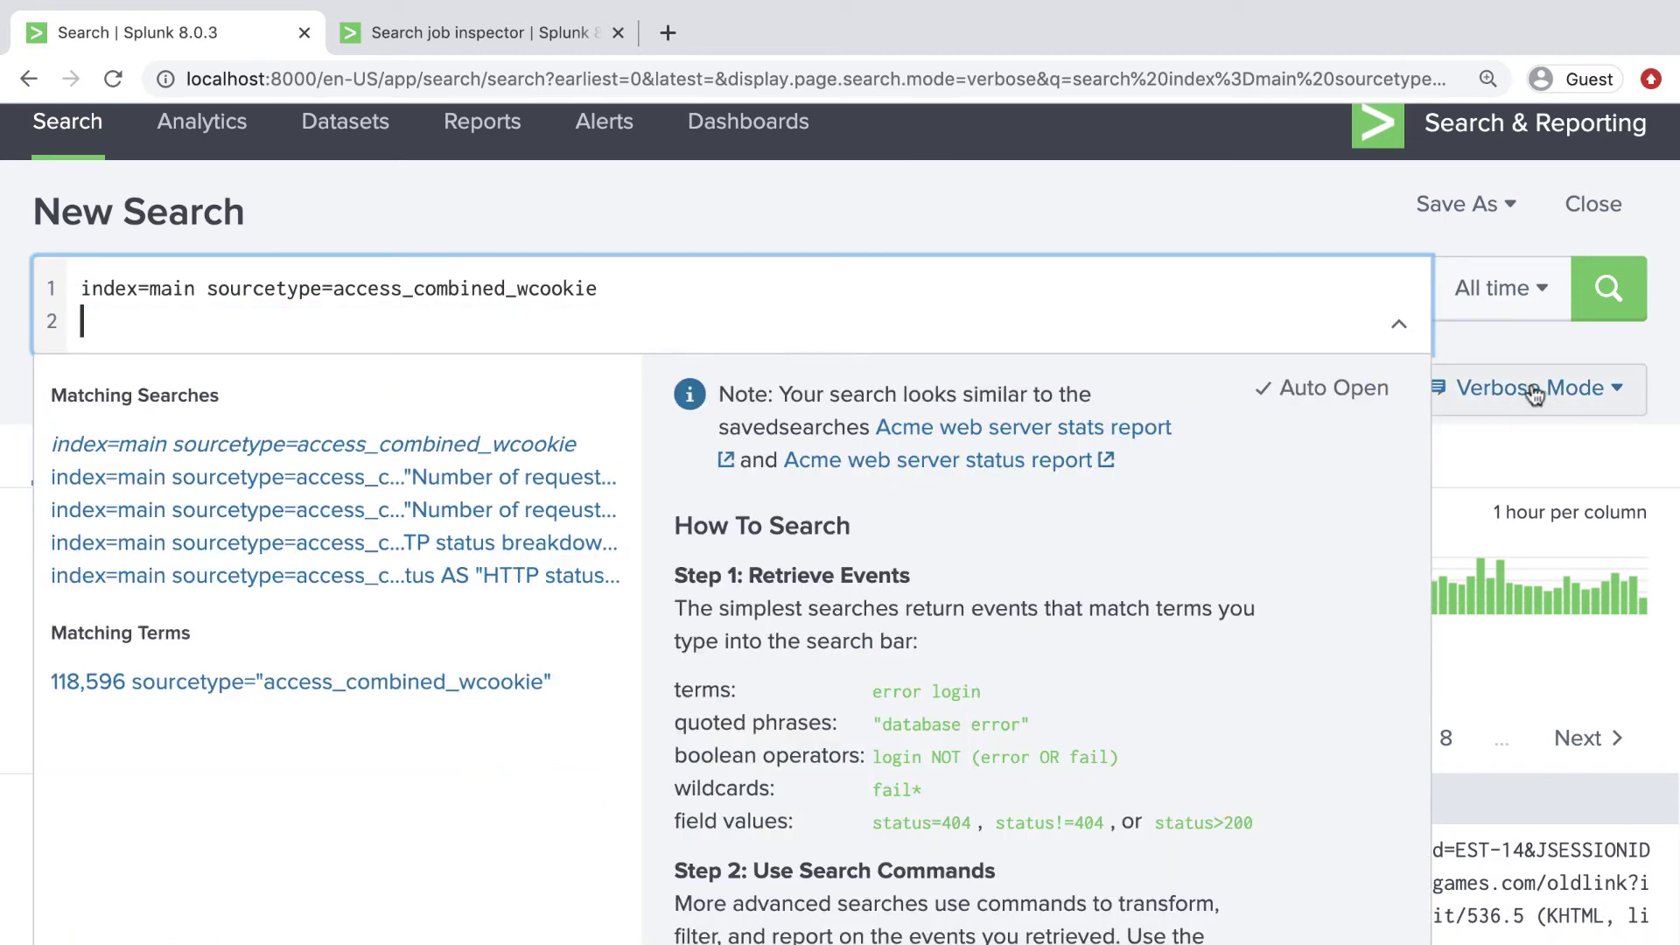
pyautogui.click(1496, 388)
pyautogui.click(1269, 586)
# Review the extracted fields and events of the Smart Mode search and inspect its search job
pyautogui.scroll(-5, 225, 678)
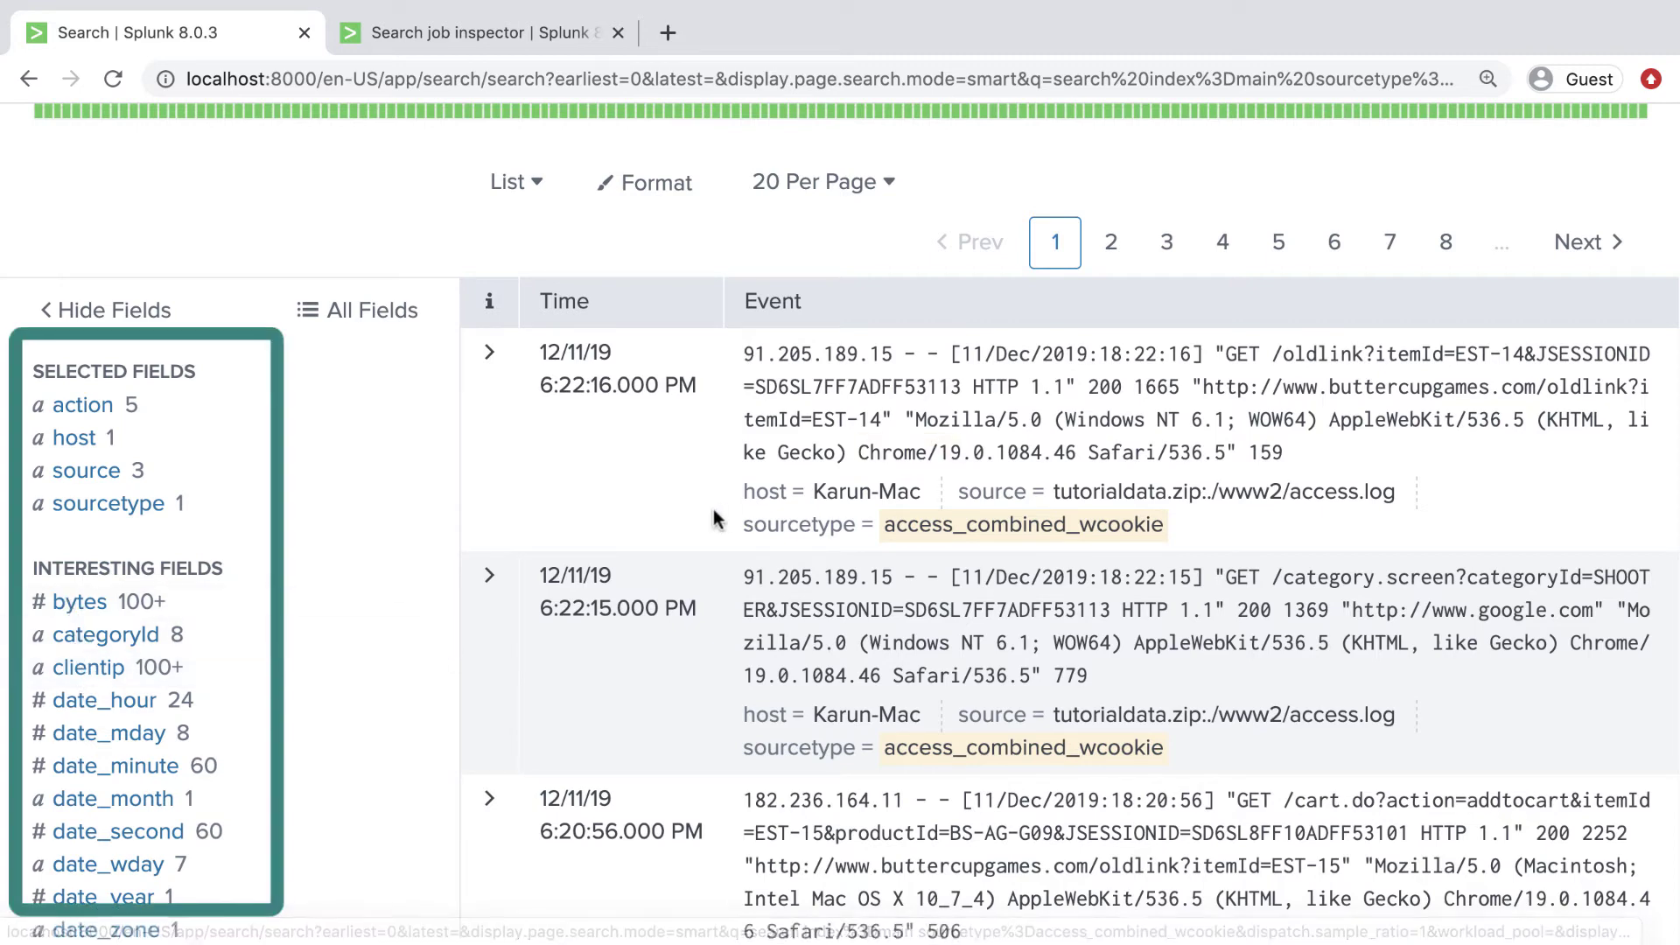
pyautogui.scroll(5, 758, 520)
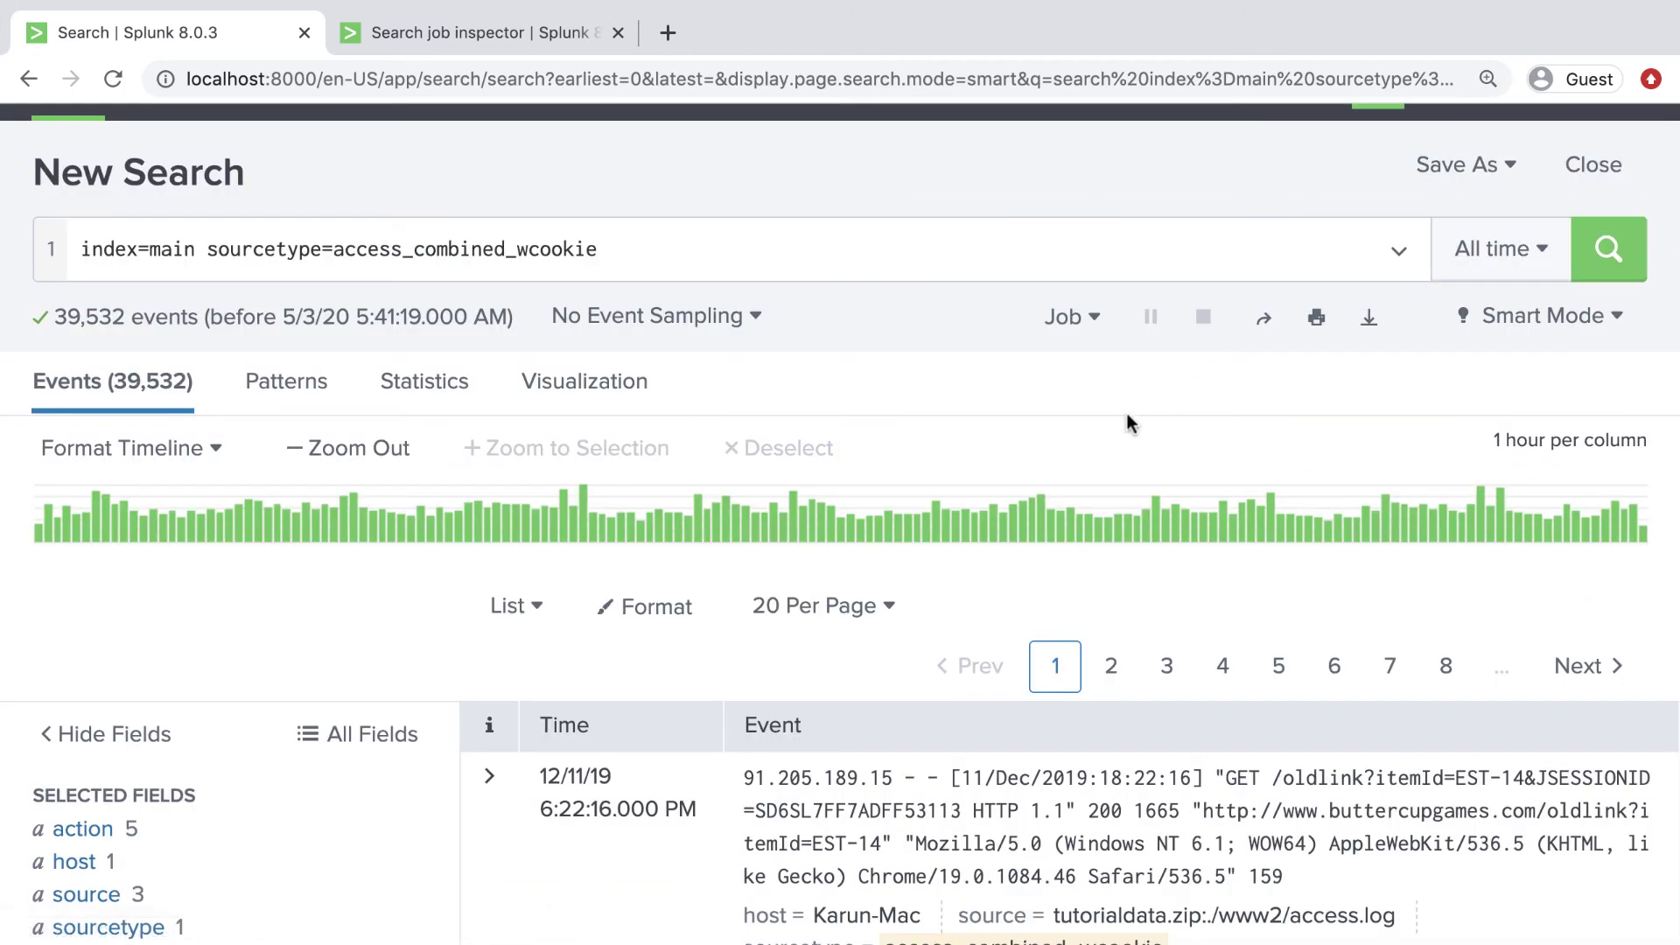
pyautogui.click(1068, 317)
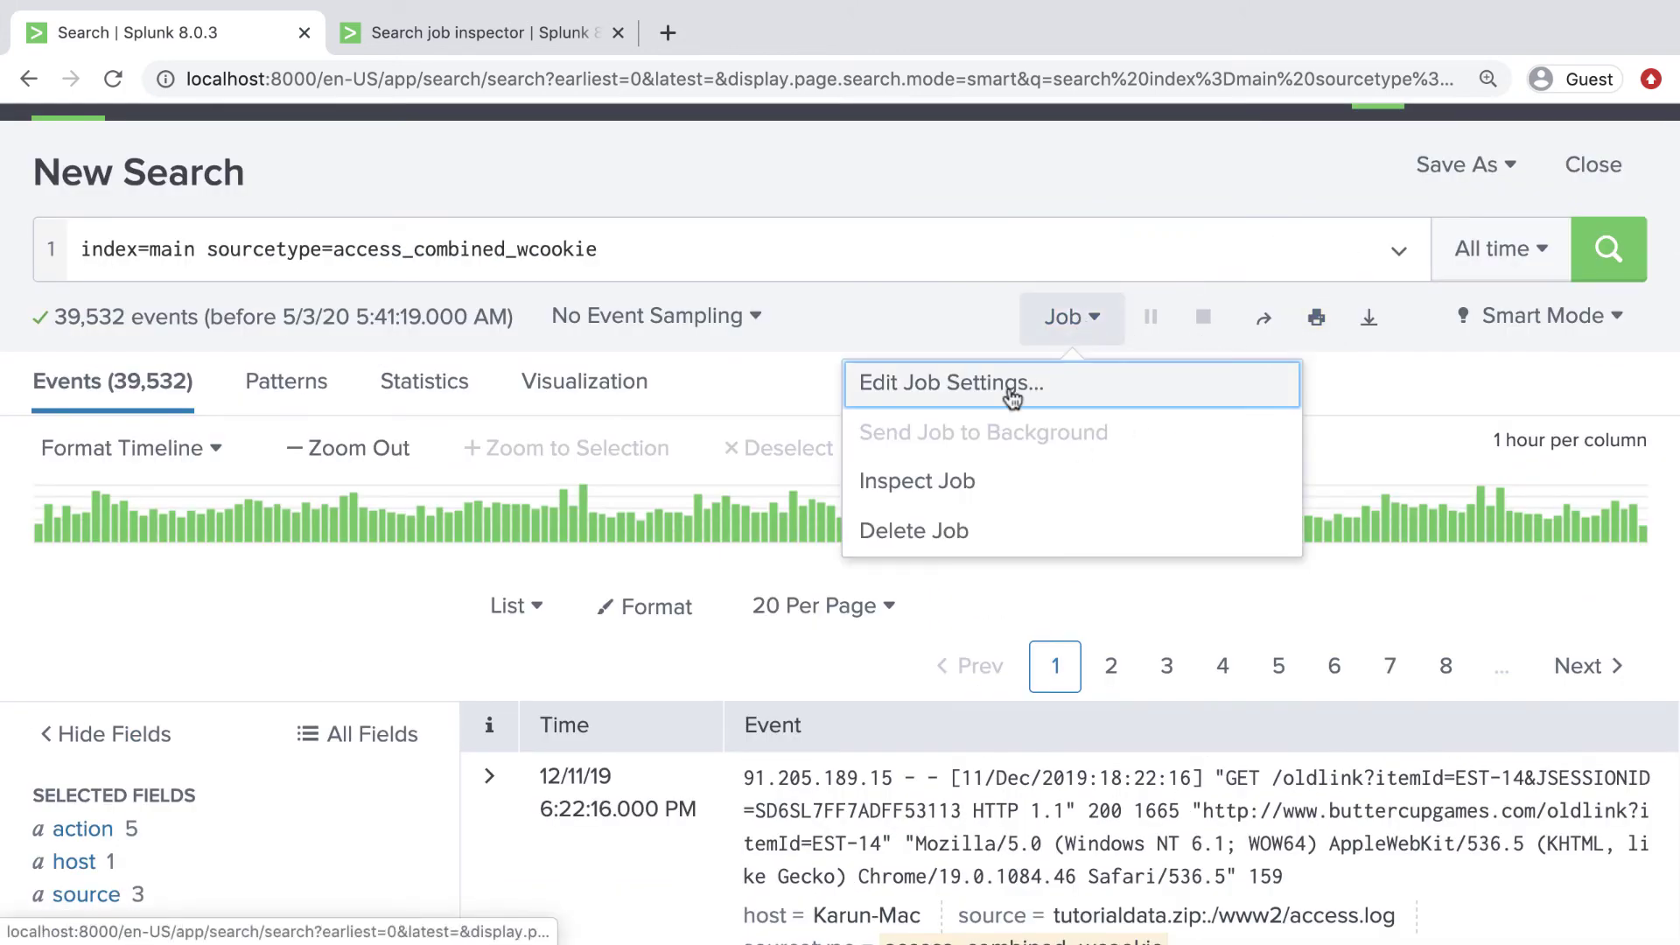
pyautogui.click(957, 481)
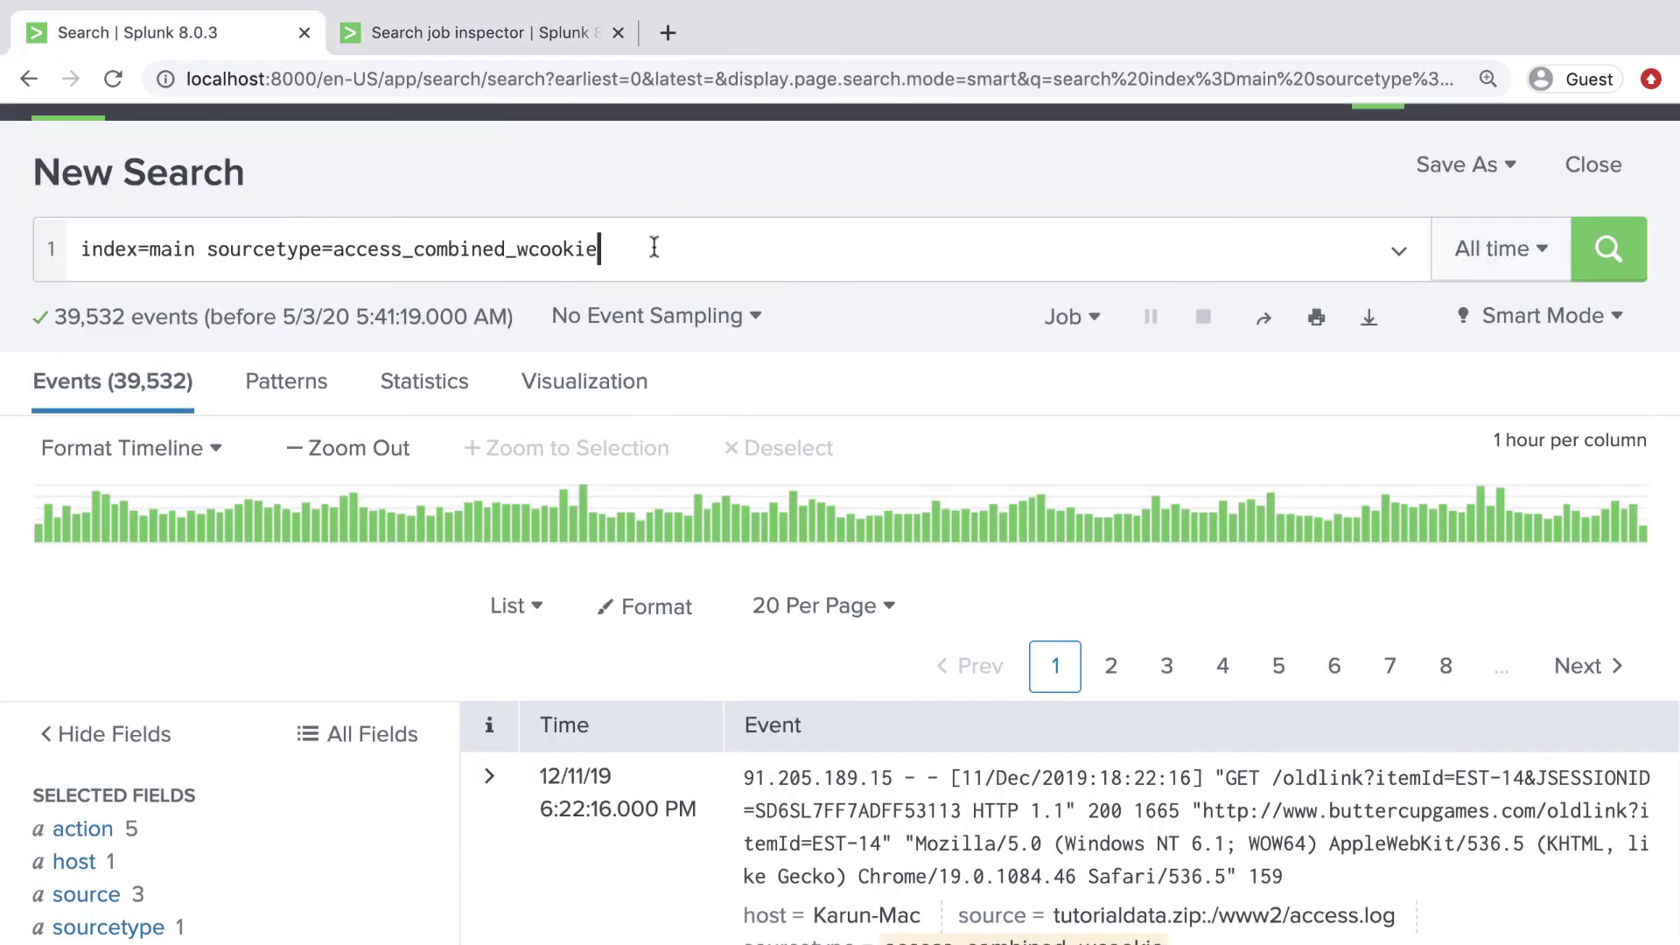
# Append | stats count AS "Number of requests" by status on a new query line and run it in Smart Mode
pyautogui.click(644, 248)
pyautogui.hotkey('shift', 'Return')
pyautogui.write('|')
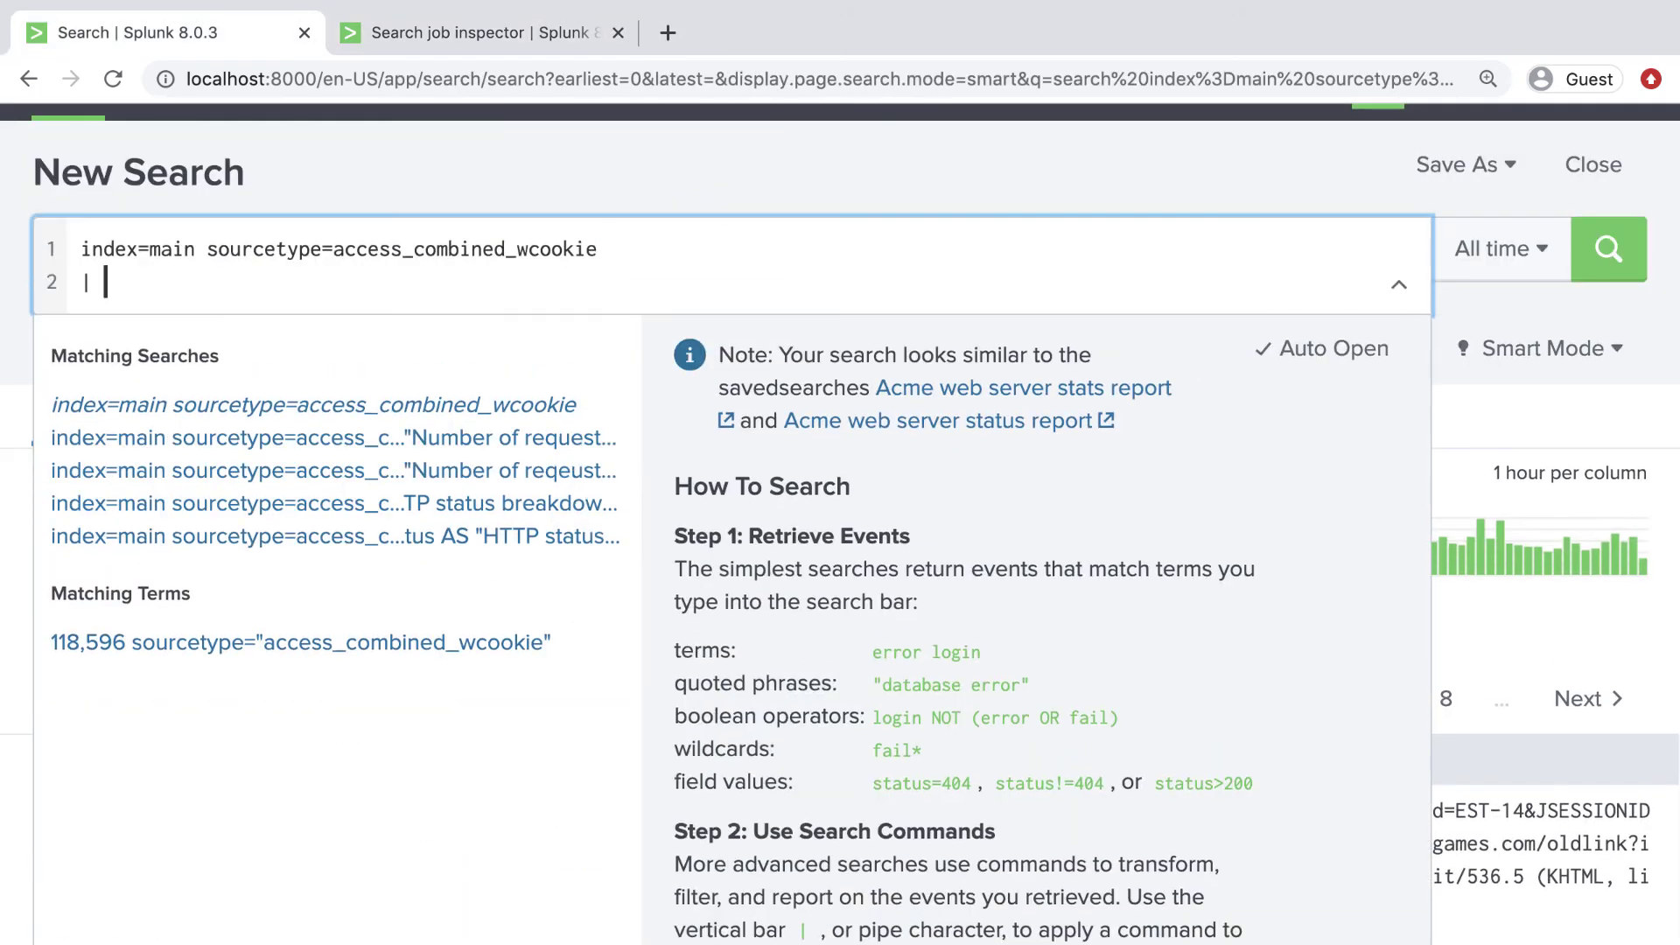
pyautogui.press('super+v')
pyautogui.press('Return')
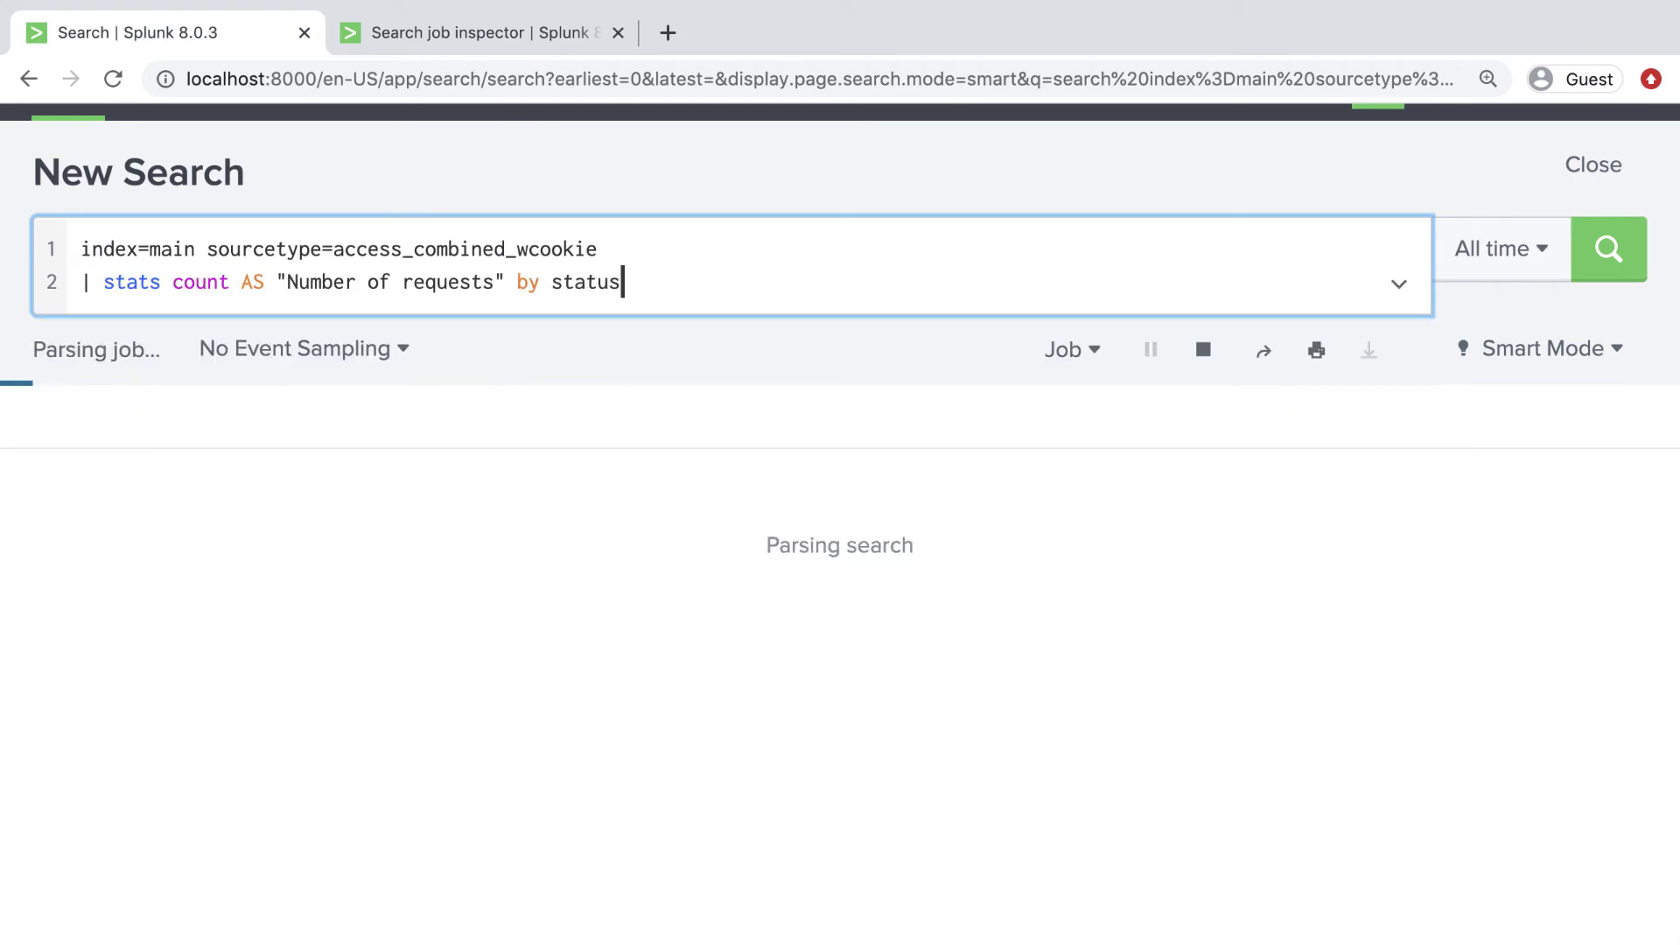